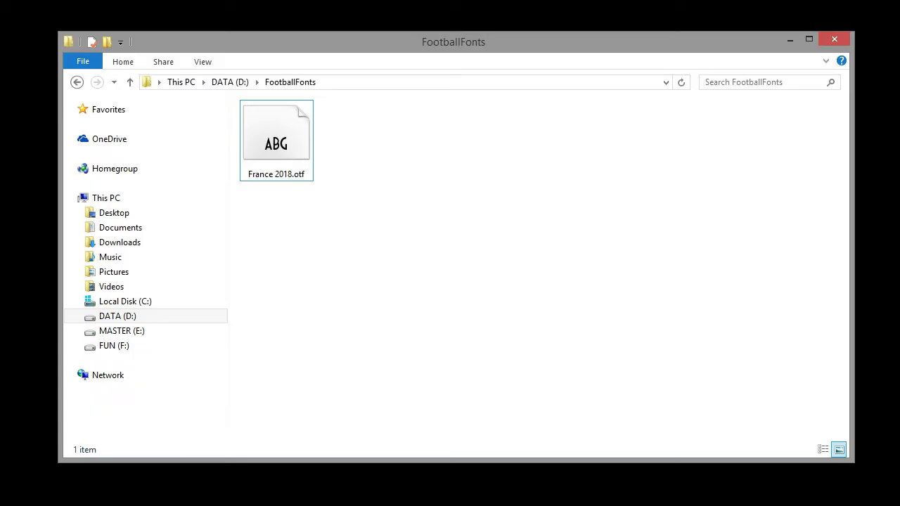
- Install France 2018.otf from Font Viewer, then close the preview and FootballFonts folder
{"action": "left_click", "coordinate": [295, 181]}
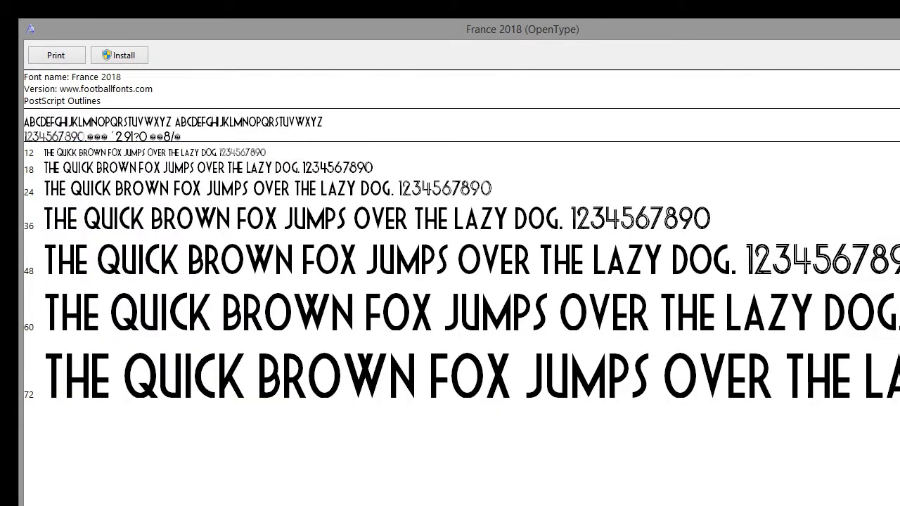
{"action": "left_click_drag", "start_coordinate": [539, 301], "coordinate": [498, 275]}
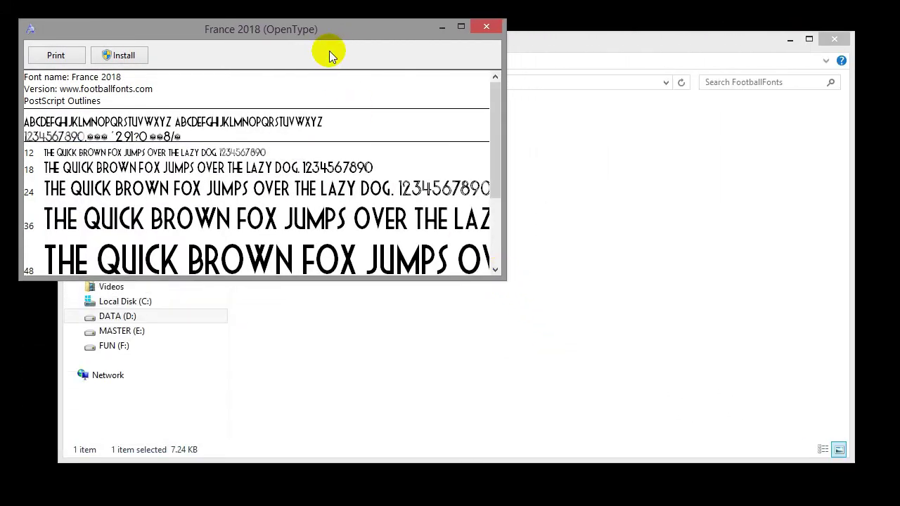
{"action": "mouse_move", "coordinate": [327, 54]}
{"action": "left_mouse_down"}
{"action": "mouse_move", "coordinate": [459, 126]}
{"action": "mouse_move", "coordinate": [585, 178]}
{"action": "left_mouse_up"}
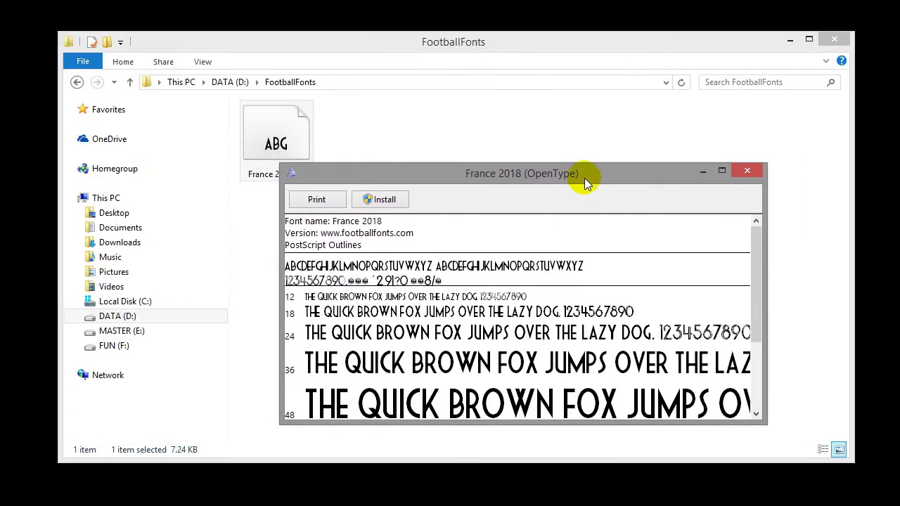
{"action": "left_click", "coordinate": [396, 202]}
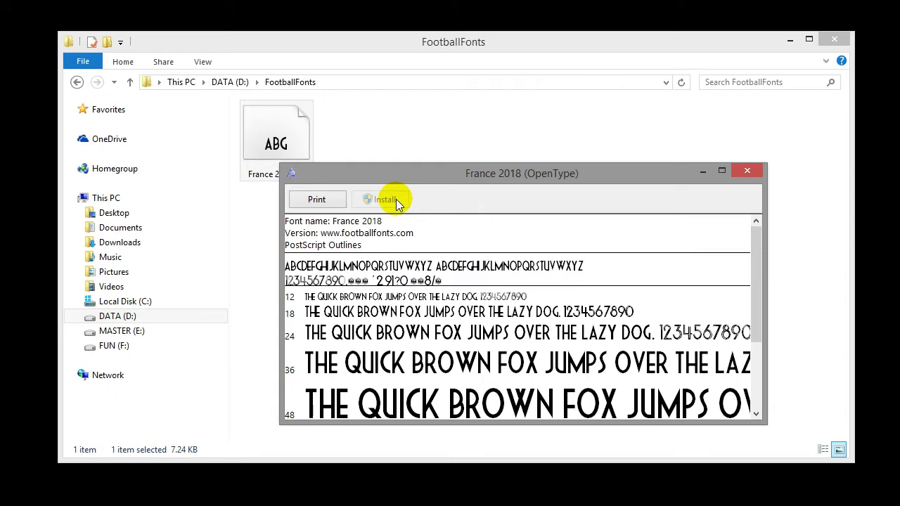
{"action": "left_click", "coordinate": [747, 173]}
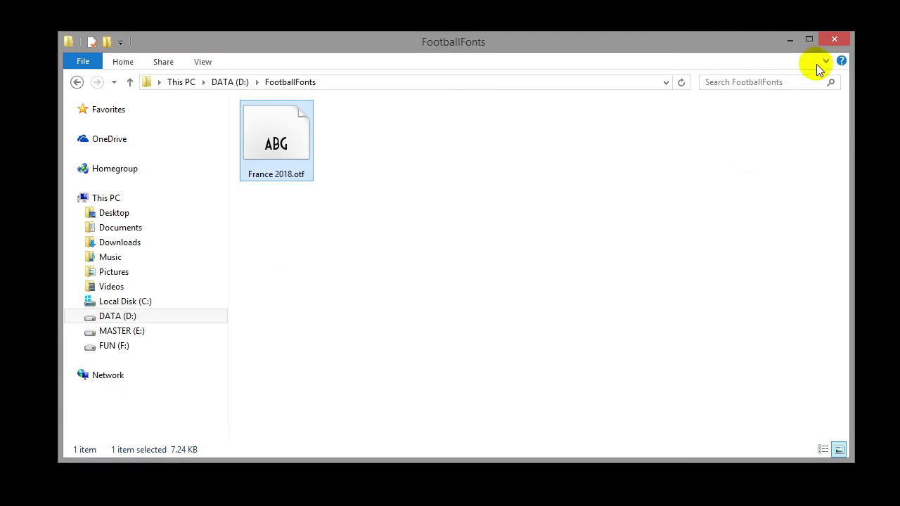
{"action": "left_click", "coordinate": [833, 41]}
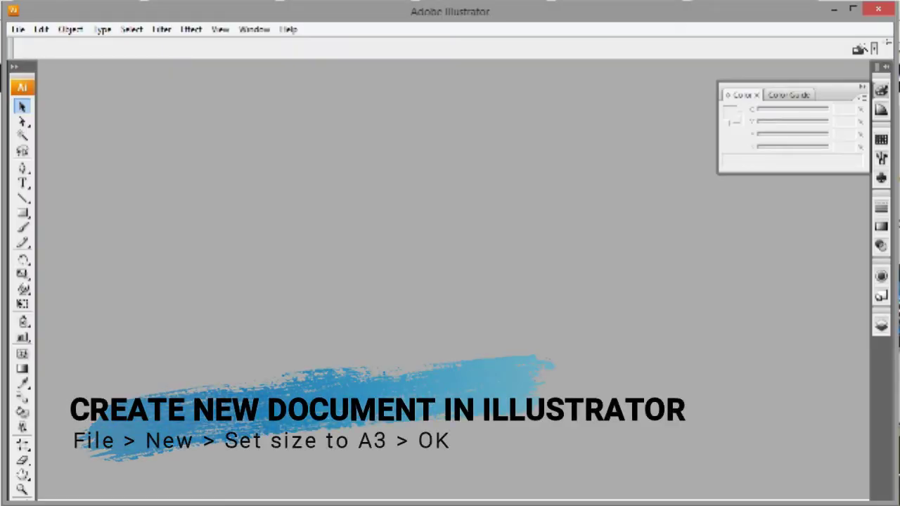
- Create a new A3 Illustrator document
{"action": "left_click", "coordinate": [19, 30]}
{"action": "left_click", "coordinate": [32, 44]}
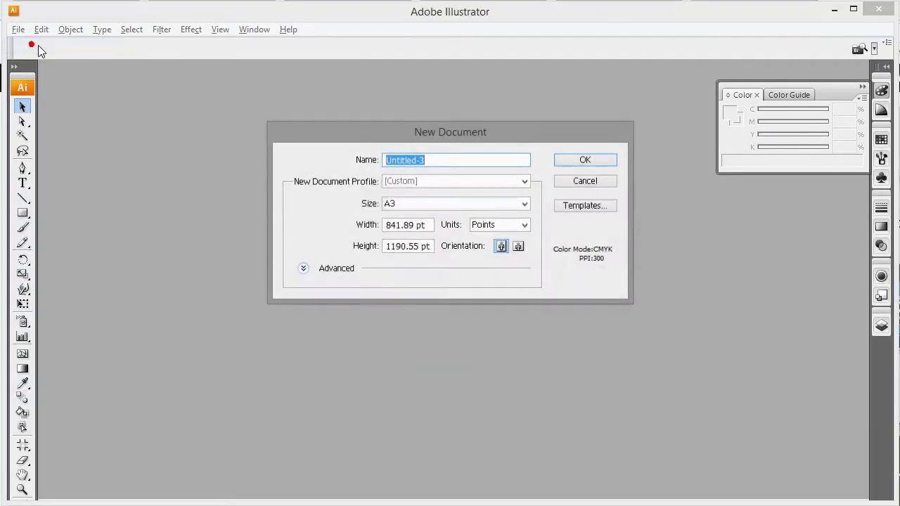
{"action": "left_click", "coordinate": [567, 164]}
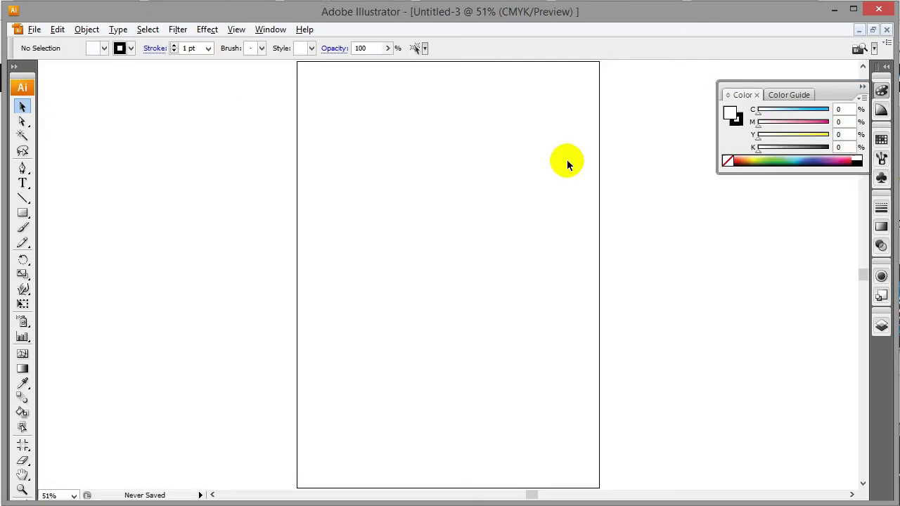
- Add centred 200 pt text 'COMAN' with '11' below near the page top
{"action": "left_click", "coordinate": [23, 184]}
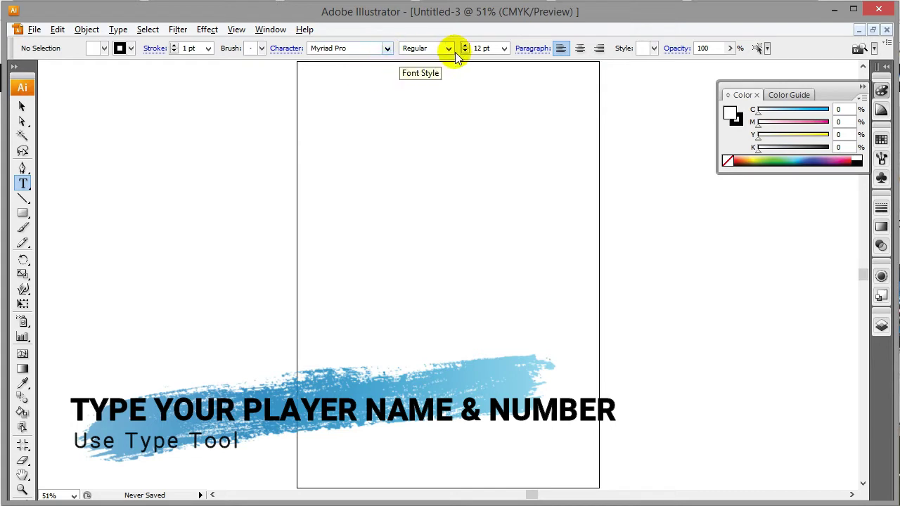
{"action": "left_click", "coordinate": [496, 47]}
{"action": "type", "text": "200"}
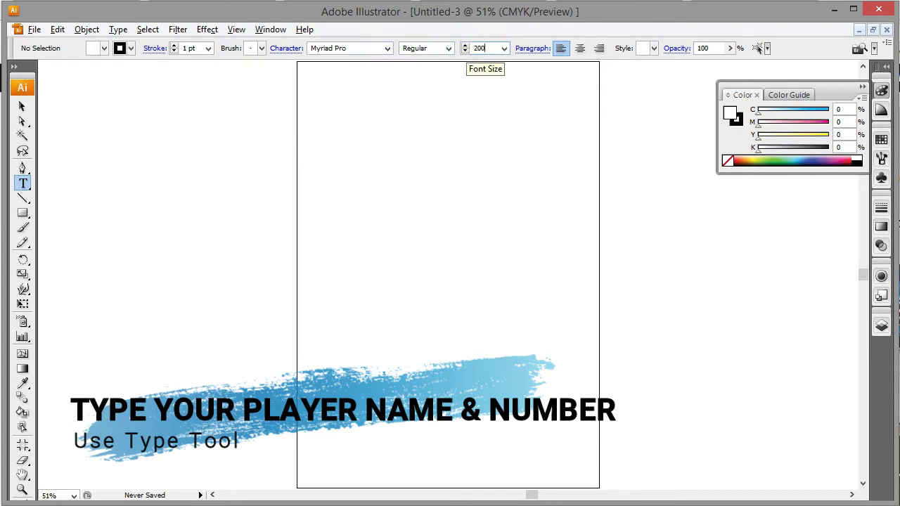
{"action": "key", "text": "Return"}
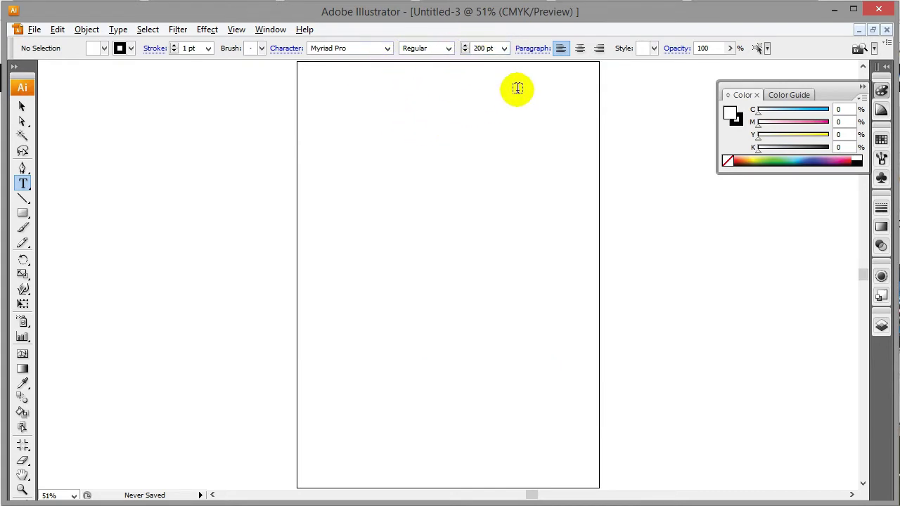
{"action": "left_click", "coordinate": [580, 50]}
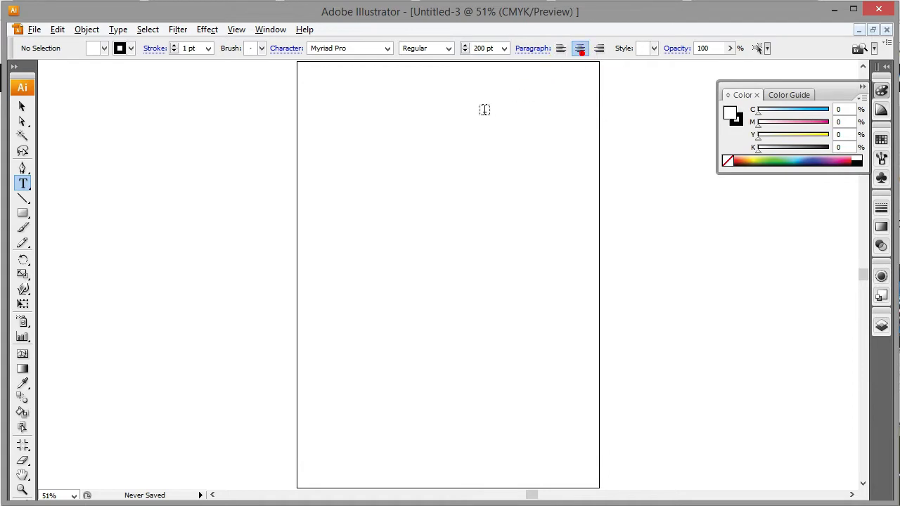
{"action": "left_click", "coordinate": [437, 126]}
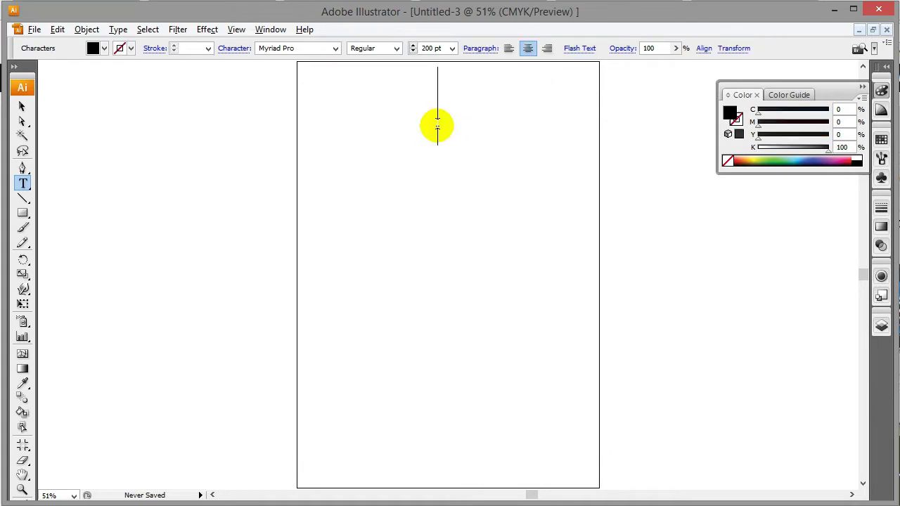
{"action": "type", "text": "COMAN "}
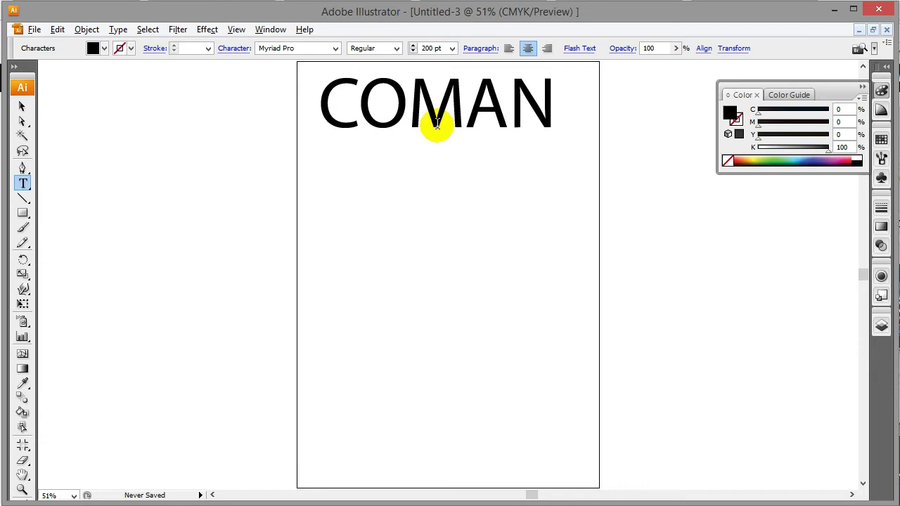
{"action": "type", "text": "11"}
{"action": "left_click", "coordinate": [21, 106]}
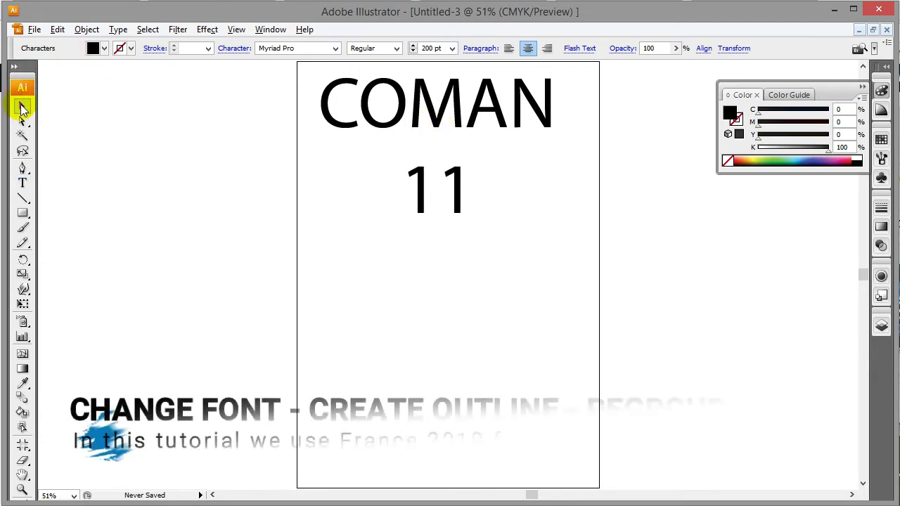
- Set the COMAN 11 text in France 2018 and convert it to outlines
{"action": "left_click", "coordinate": [335, 49]}
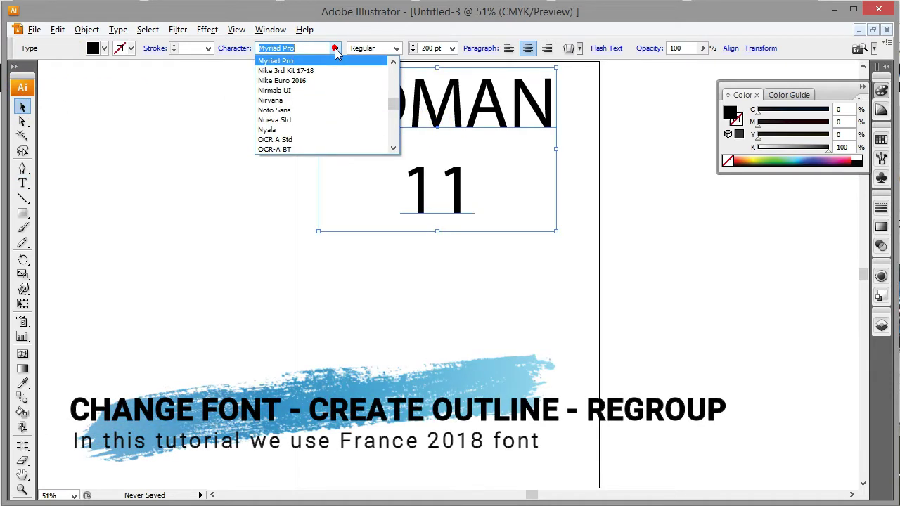
{"action": "type", "text": "France 2018"}
{"action": "key", "text": "Return"}
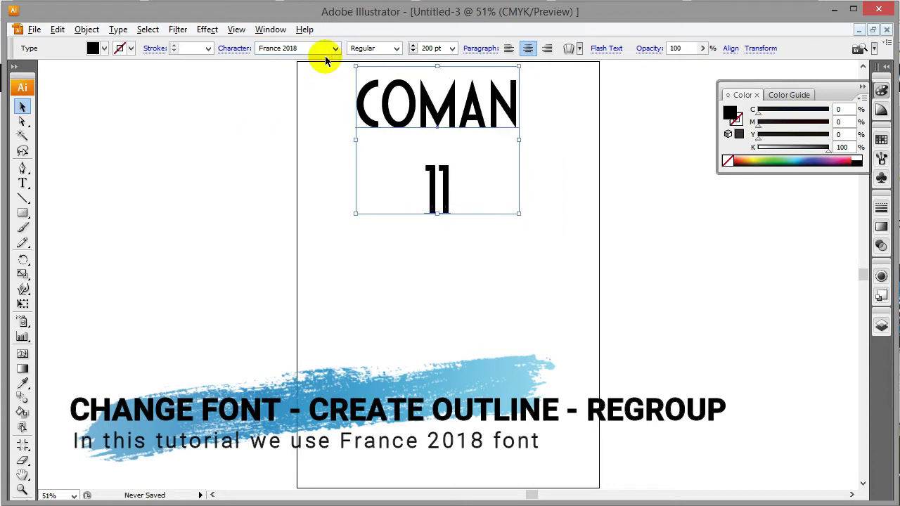
{"action": "right_click", "coordinate": [452, 109]}
{"action": "left_click", "coordinate": [501, 201]}
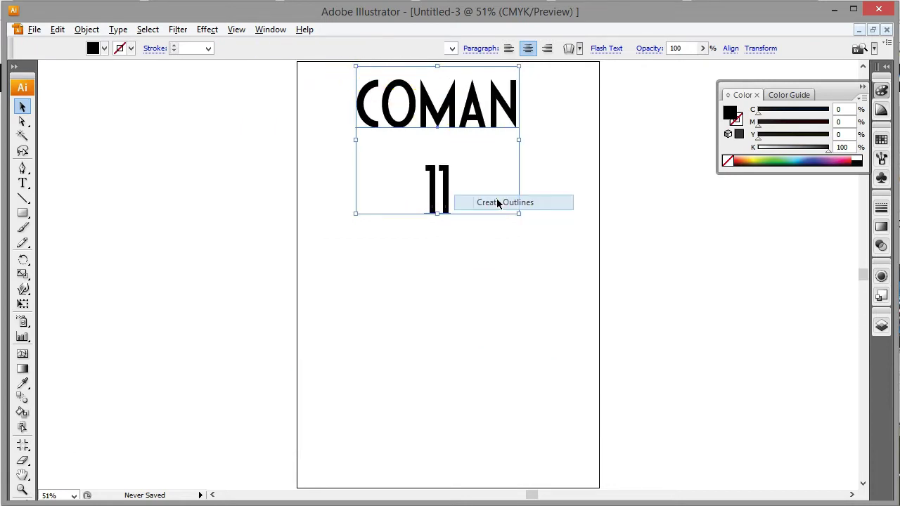
- Ungroup the outlines and regroup COMAN's letters as one group
{"action": "right_click", "coordinate": [454, 107]}
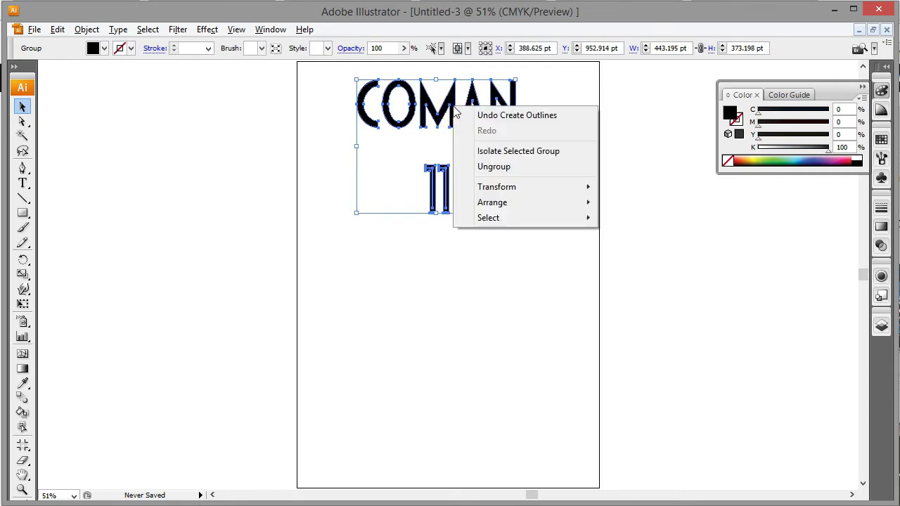
{"action": "left_click", "coordinate": [485, 169]}
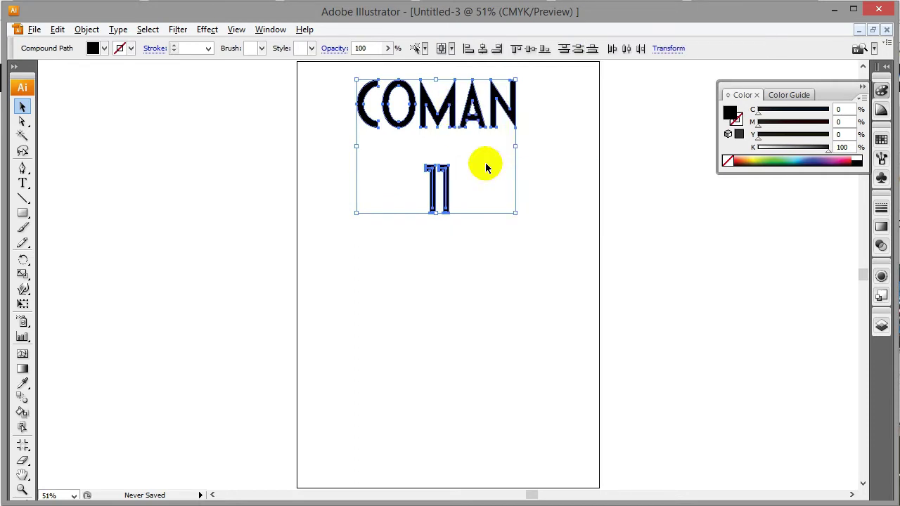
{"action": "left_click", "coordinate": [365, 133]}
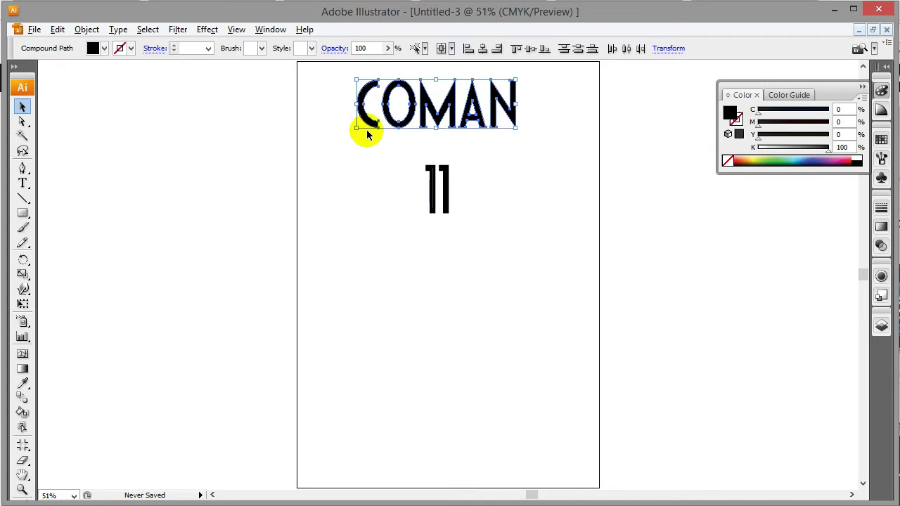
{"action": "right_click", "coordinate": [371, 124]}
{"action": "left_click", "coordinate": [95, 31]}
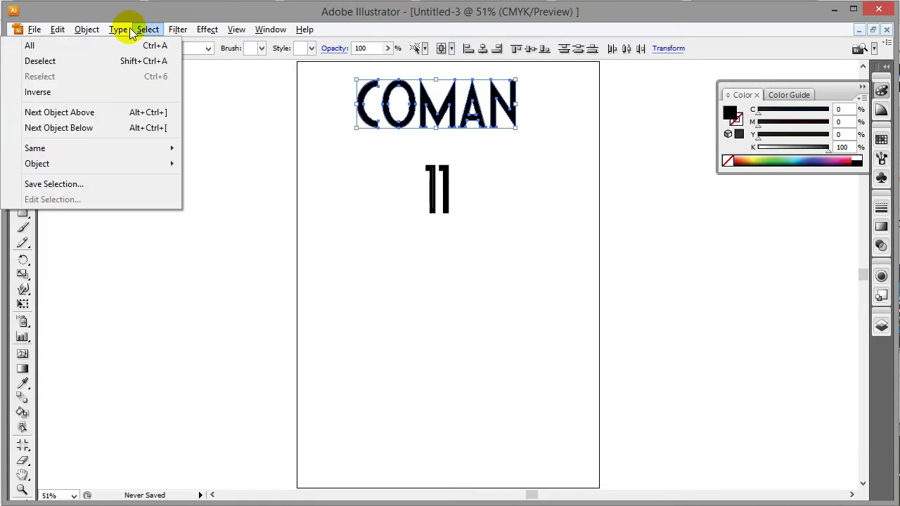
{"action": "left_click", "coordinate": [92, 77]}
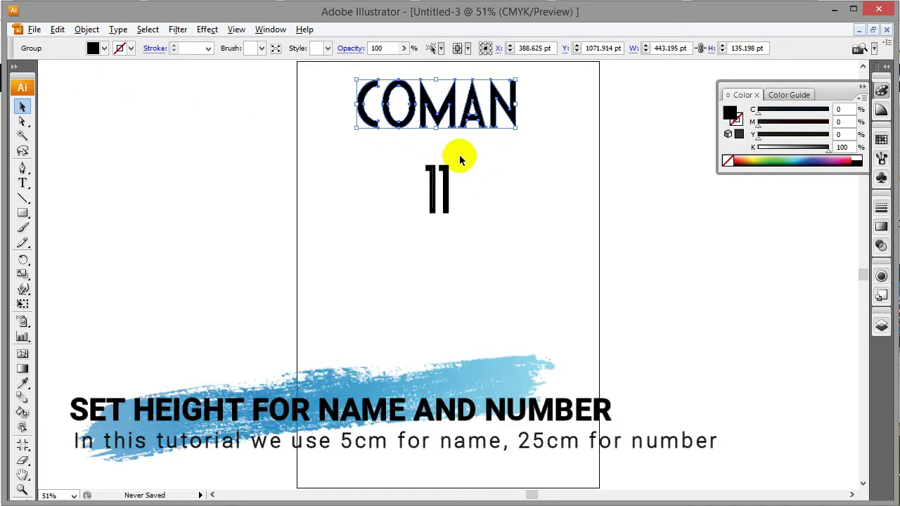
- Make COMAN 5 cm tall, then group the 11 and make it 25 cm tall
{"action": "left_click", "coordinate": [751, 48]}
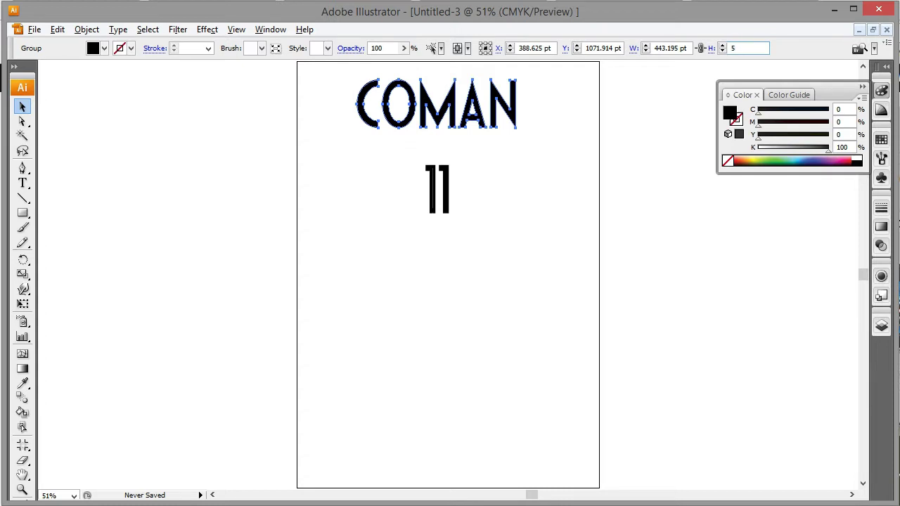
{"action": "type", "text": "CM"}
{"action": "key", "text": "Return"}
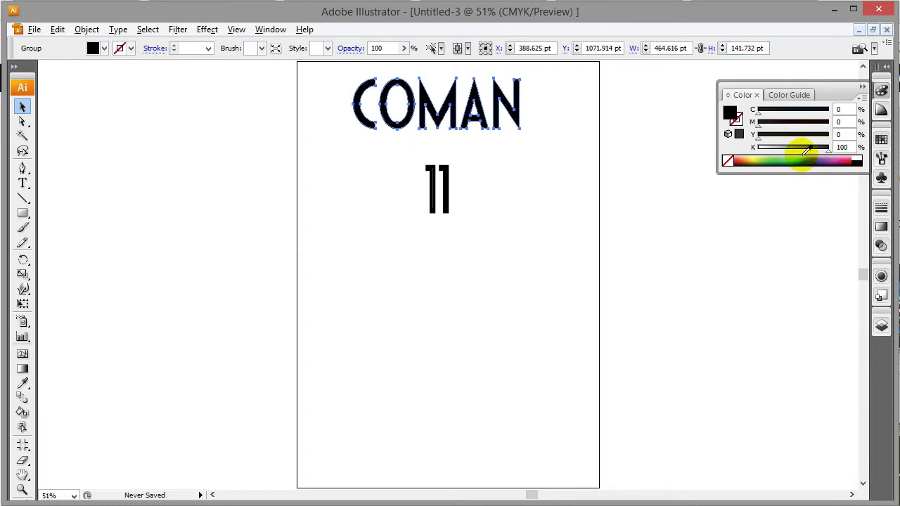
{"action": "left_click_drag", "start_coordinate": [414, 232], "coordinate": [405, 237]}
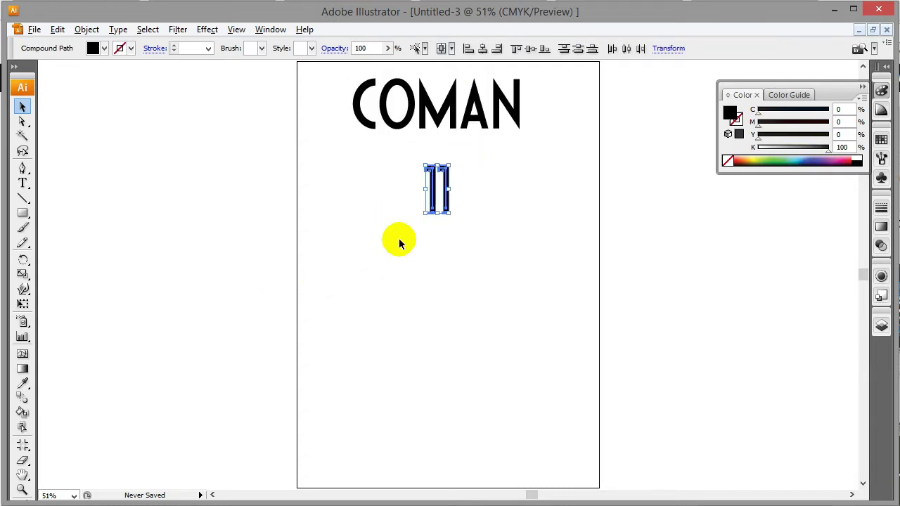
{"action": "left_click", "coordinate": [87, 29]}
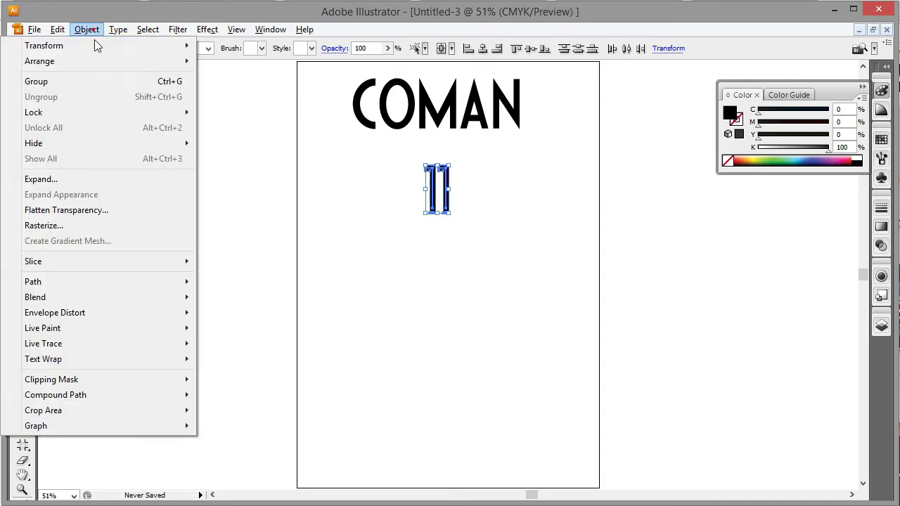
{"action": "left_click", "coordinate": [87, 86]}
{"action": "type", "text": "25"}
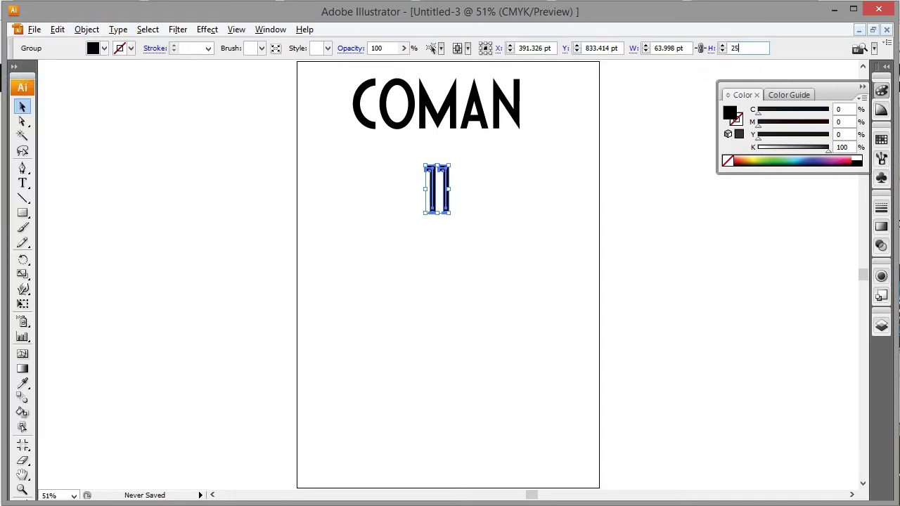
{"action": "key", "text": "Return"}
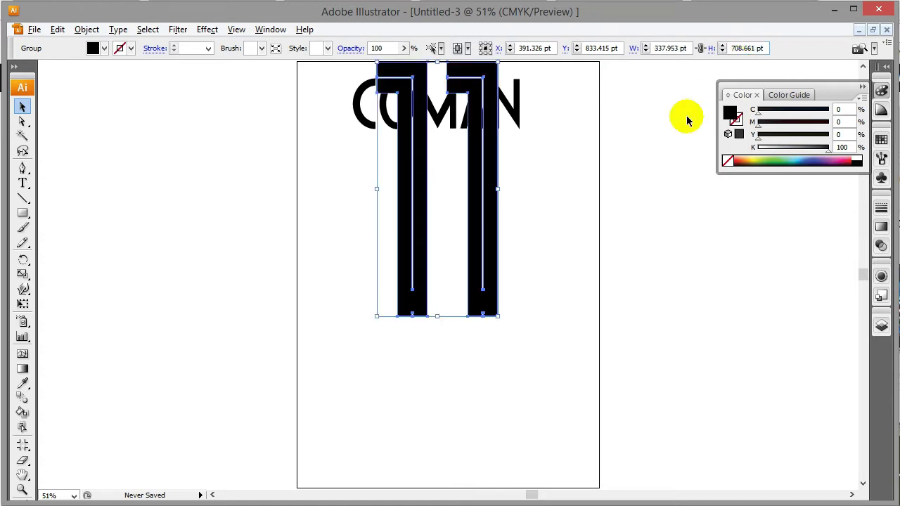
- Move the 11 below COMAN and centre both horizontally
{"action": "left_click_drag", "start_coordinate": [500, 143], "coordinate": [502, 243]}
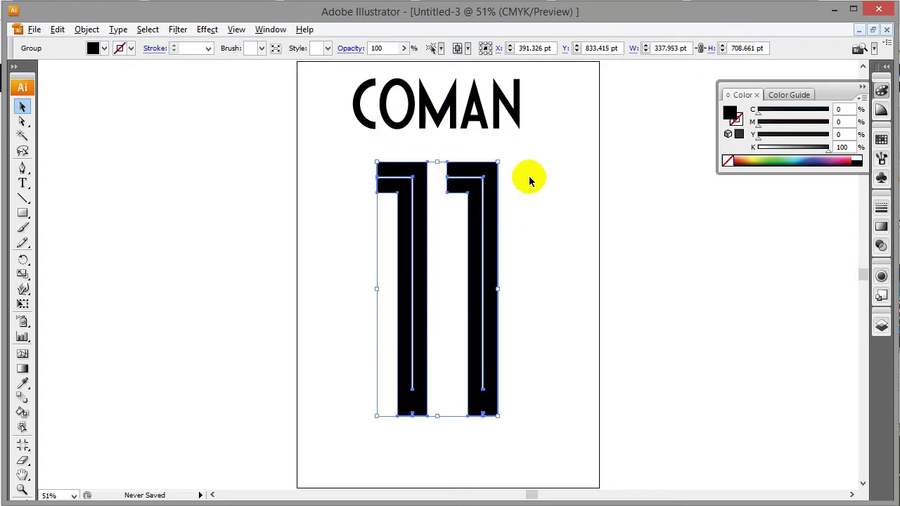
{"action": "left_click_drag", "start_coordinate": [559, 70], "coordinate": [286, 436]}
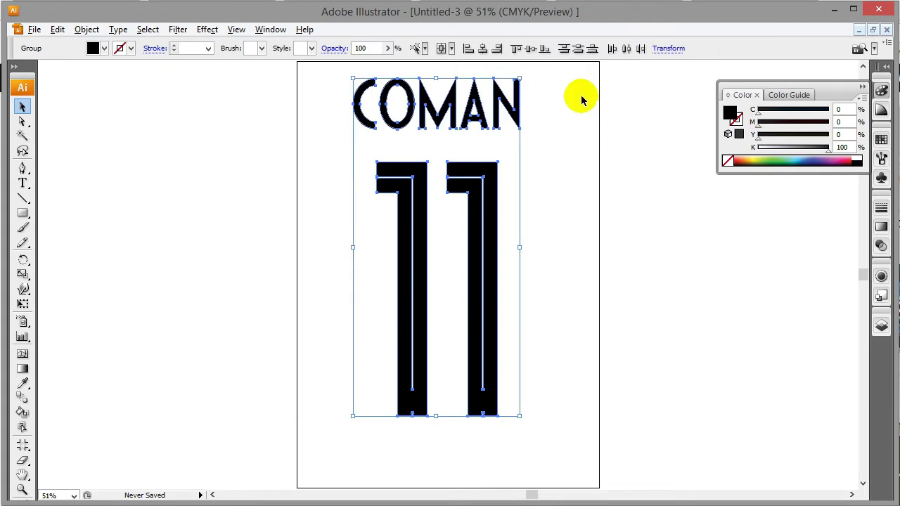
{"action": "left_click", "coordinate": [482, 49]}
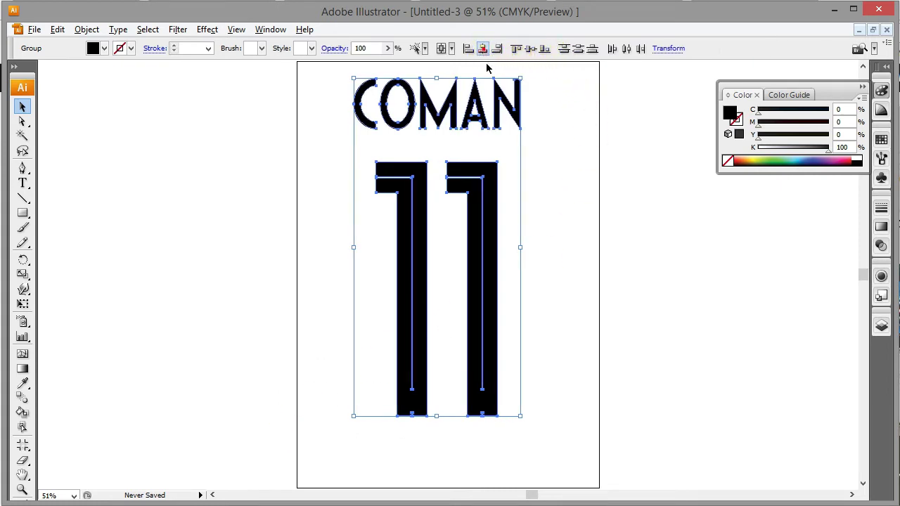
{"action": "left_click", "coordinate": [552, 197]}
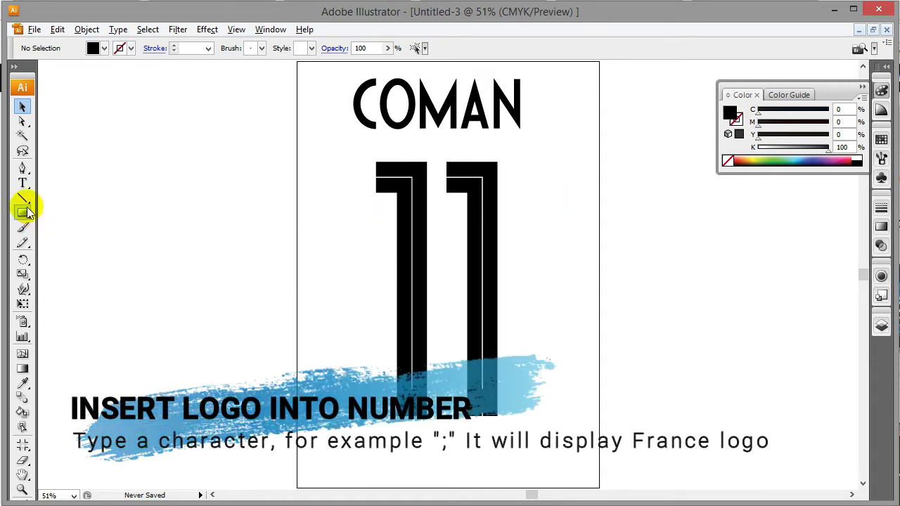
- Type the crest character '@' as text to the right of the 11
{"action": "left_click", "coordinate": [22, 185]}
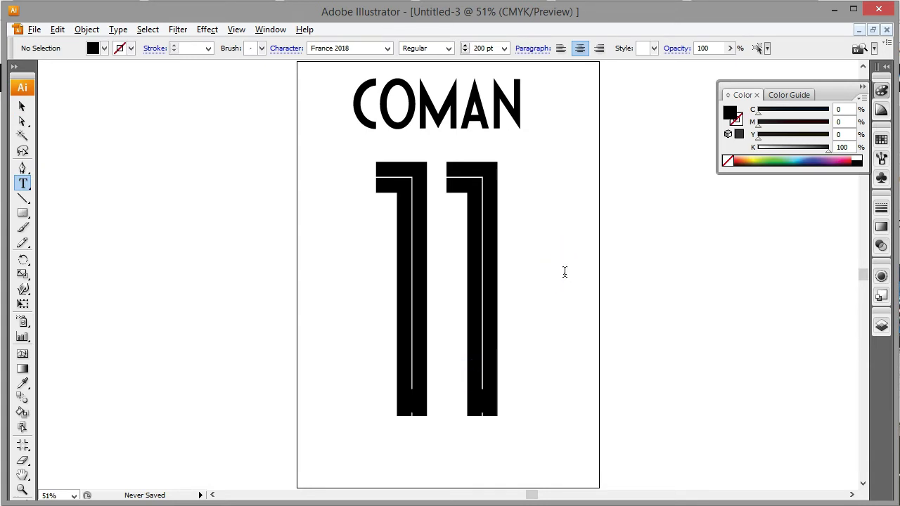
{"action": "left_click", "coordinate": [565, 273]}
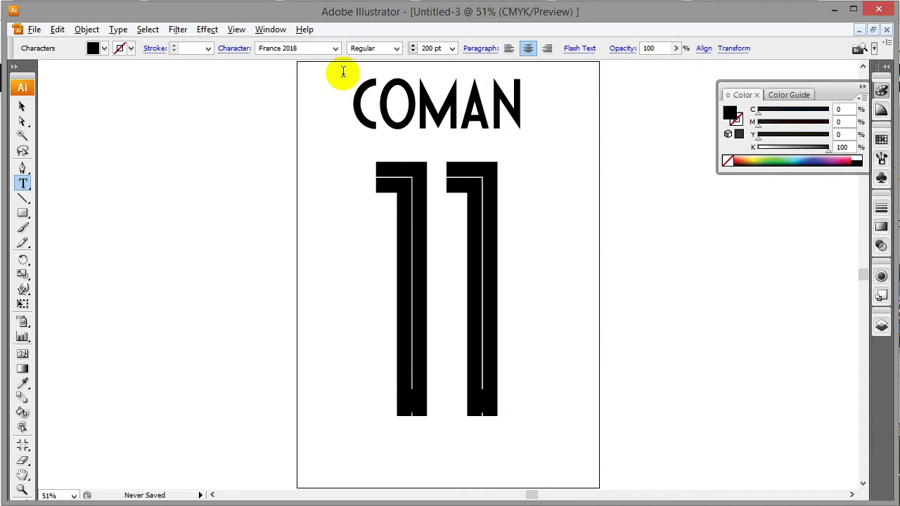
{"action": "type", "text": "@"}
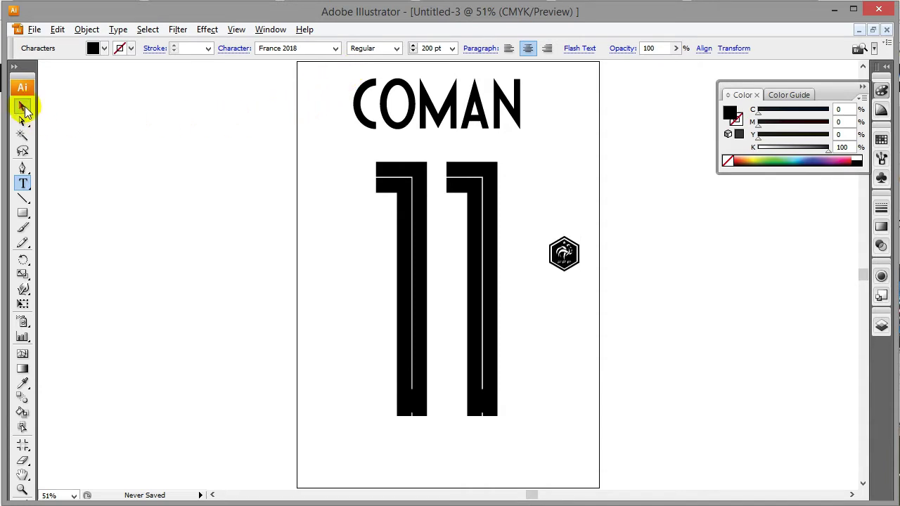
{"action": "left_click", "coordinate": [22, 107]}
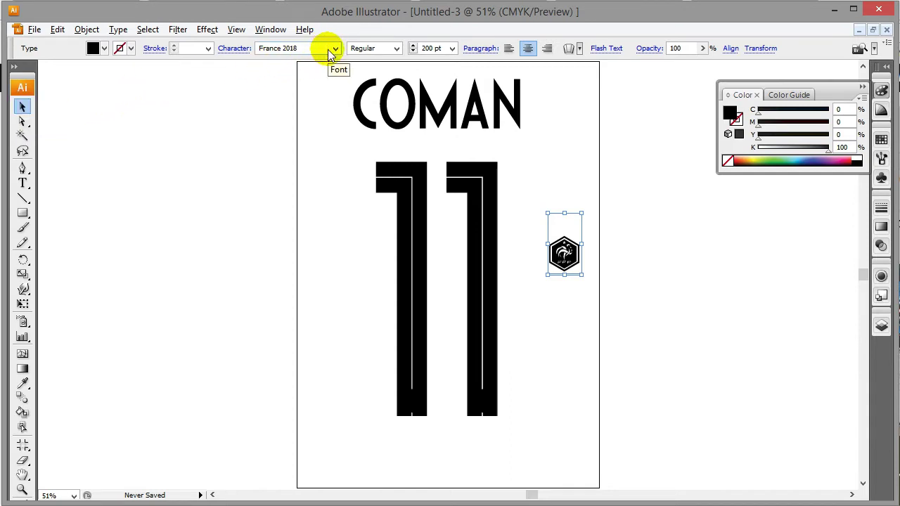
- Reapply the France 2018 font to the crest character and select it
{"action": "left_click", "coordinate": [335, 48]}
{"action": "left_click", "coordinate": [317, 72]}
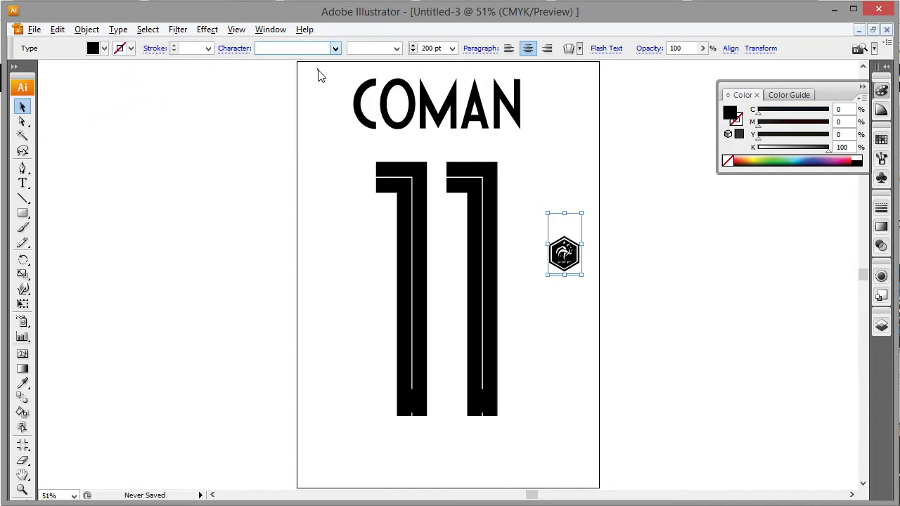
{"action": "left_click", "coordinate": [335, 49]}
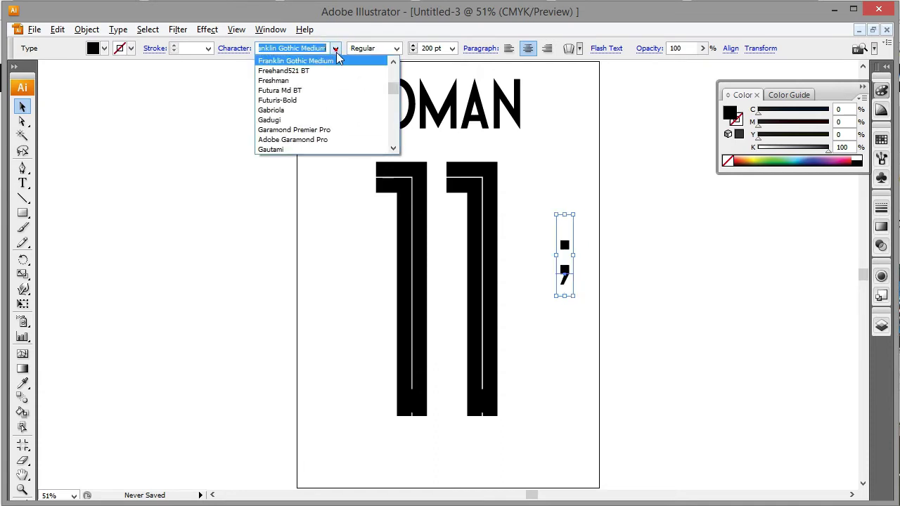
{"action": "left_click", "coordinate": [355, 60]}
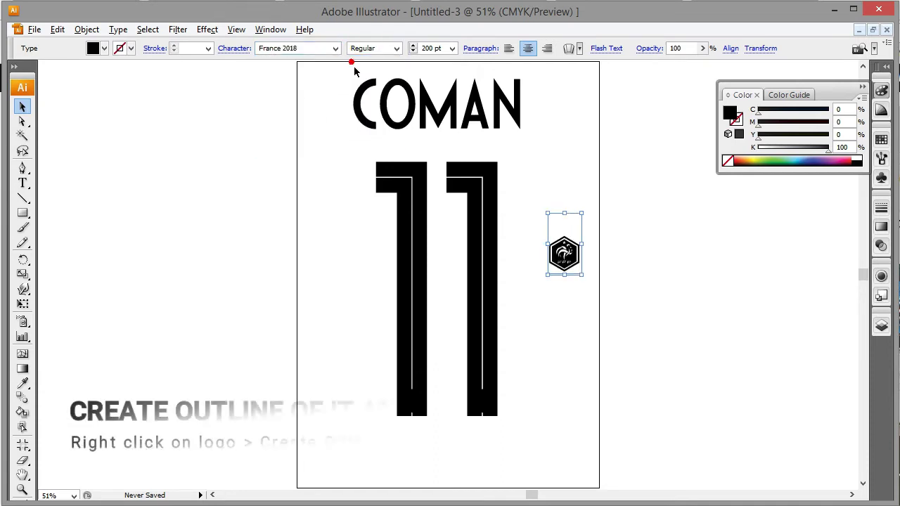
{"action": "left_click", "coordinate": [571, 177]}
{"action": "left_click", "coordinate": [574, 258]}
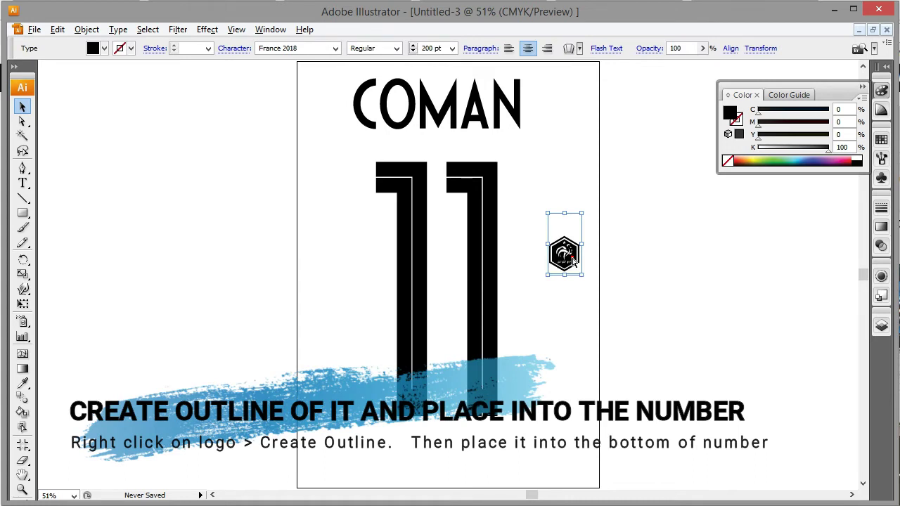
- Convert the crest to outlines and place it on the right-hand 1's foot
{"action": "right_click", "coordinate": [571, 258]}
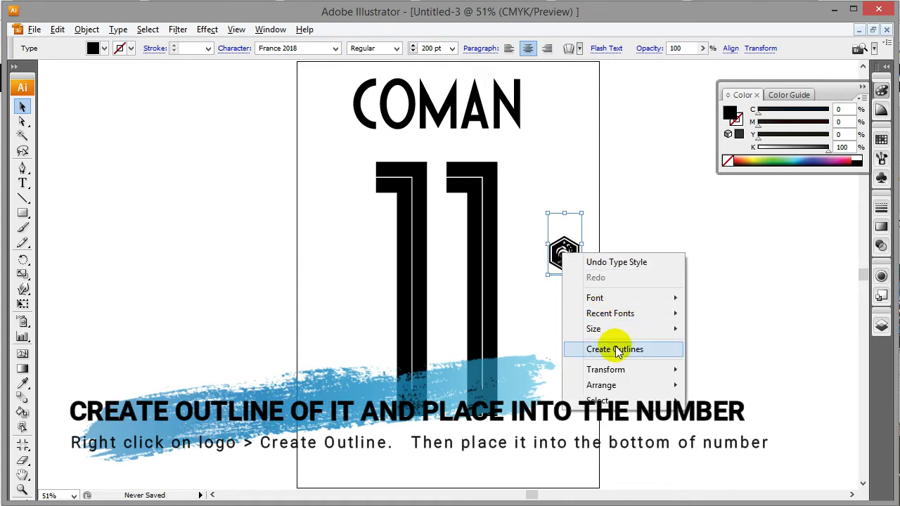
{"action": "left_click", "coordinate": [610, 347]}
{"action": "left_click", "coordinate": [571, 270]}
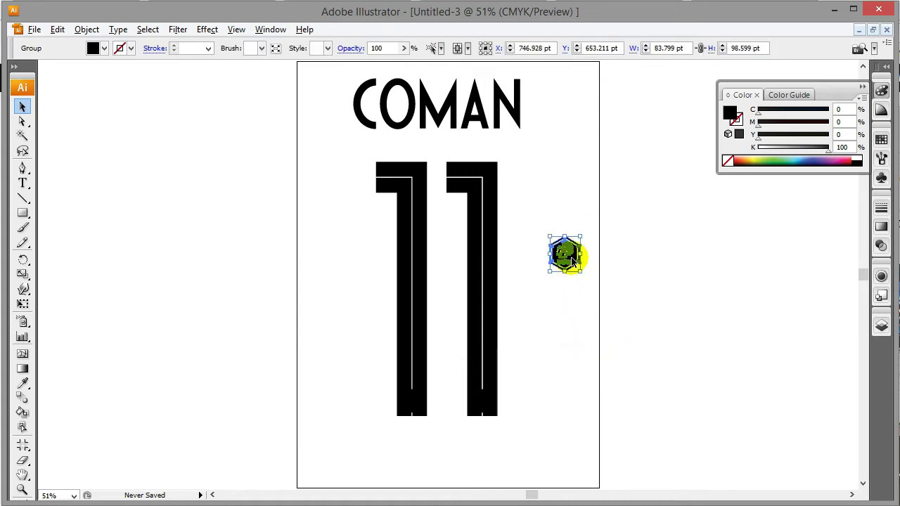
{"action": "left_click_drag", "start_coordinate": [573, 261], "coordinate": [526, 402]}
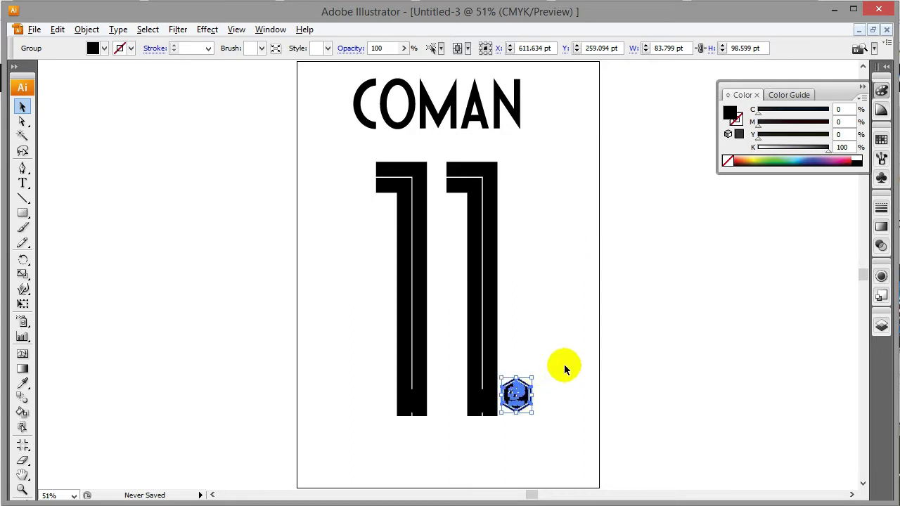
{"action": "scroll", "coordinate": [524, 402], "scroll_direction": "up", "scroll_amount": 2}
{"action": "scroll", "coordinate": [440, 413], "scroll_direction": "up", "scroll_amount": 2}
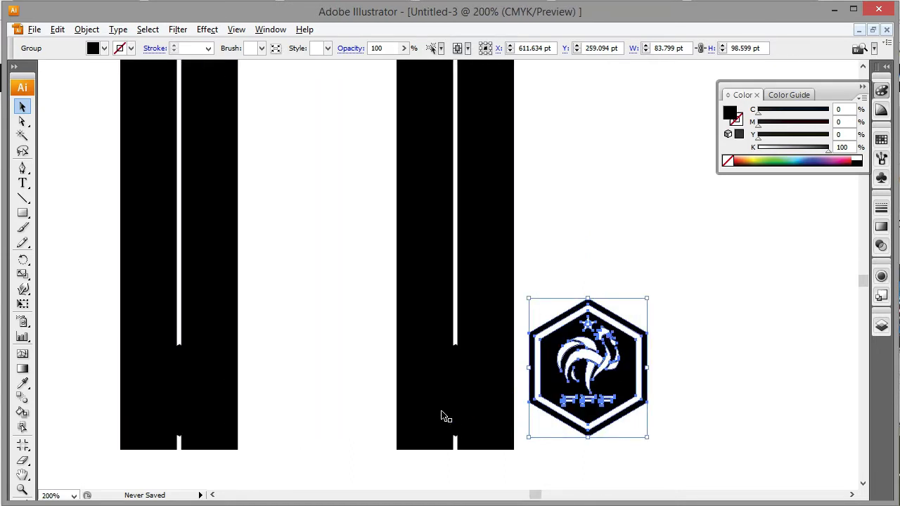
{"action": "left_click_drag", "start_coordinate": [620, 395], "coordinate": [497, 400]}
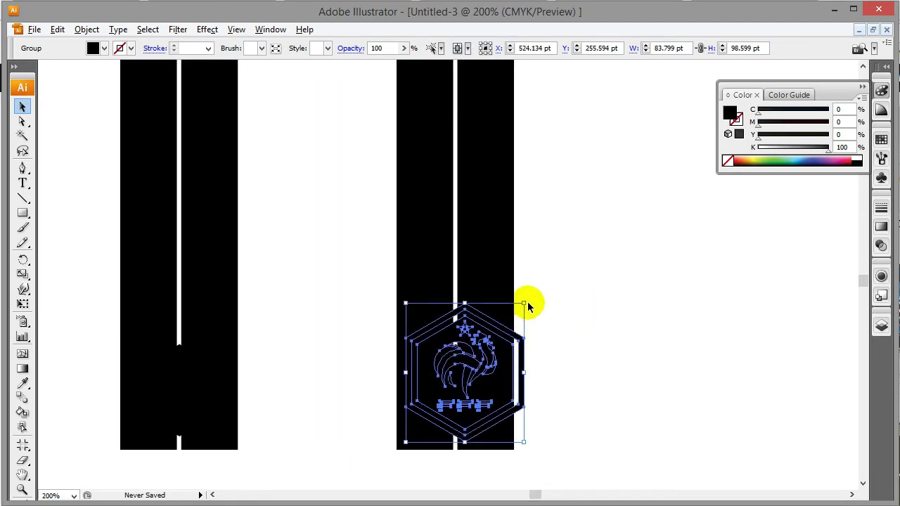
- Fill the crest white and shrink it around its centre
{"action": "left_click", "coordinate": [94, 48]}
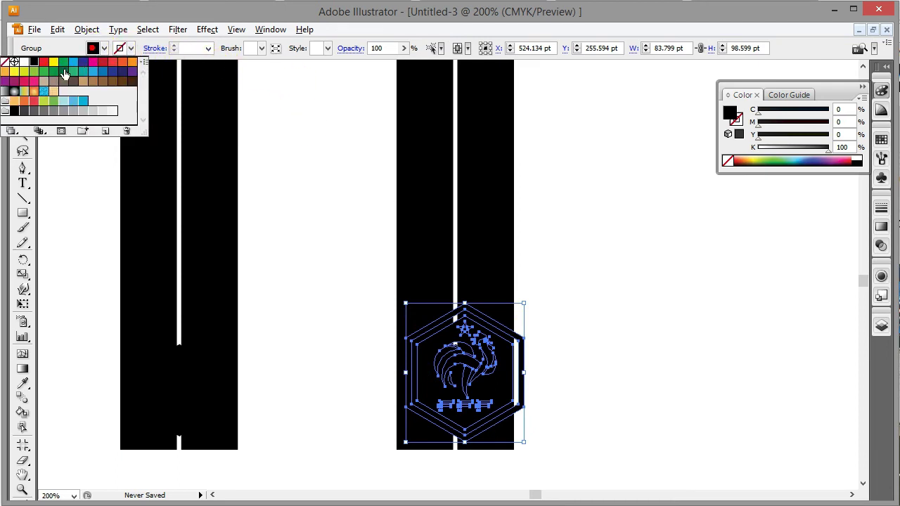
{"action": "left_click", "coordinate": [24, 63]}
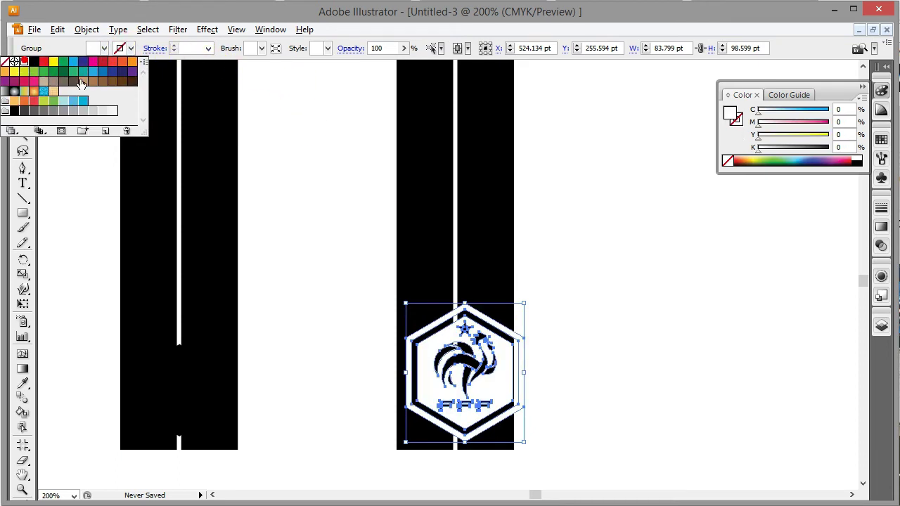
{"action": "left_click", "coordinate": [521, 305]}
{"action": "left_click_drag", "start_coordinate": [520, 304], "coordinate": [503, 327]}
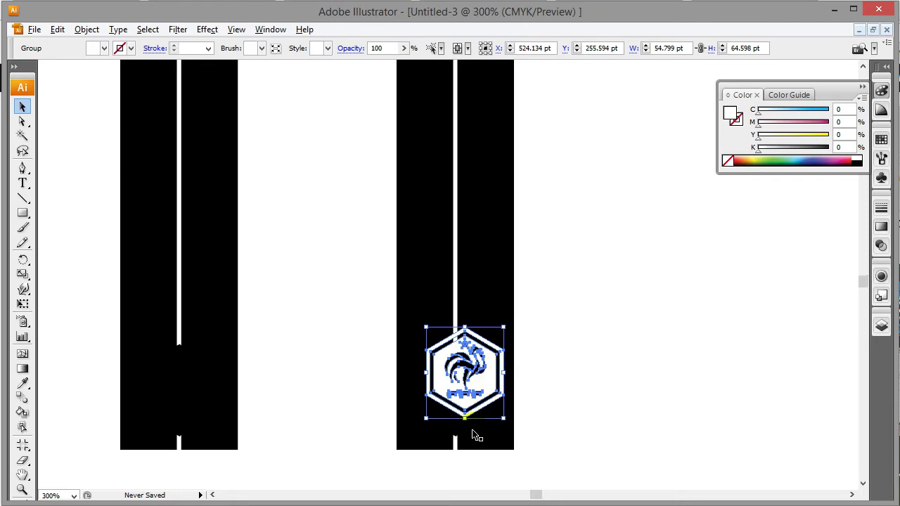
- Resize the crest to about 56.3 × 66.4 pt, centred on the right 1's foot stripe
{"action": "key", "text": "ctrl+plus"}
{"action": "key", "text": "ctrl+plus"}
{"action": "left_click_drag", "start_coordinate": [492, 283], "coordinate": [467, 342]}
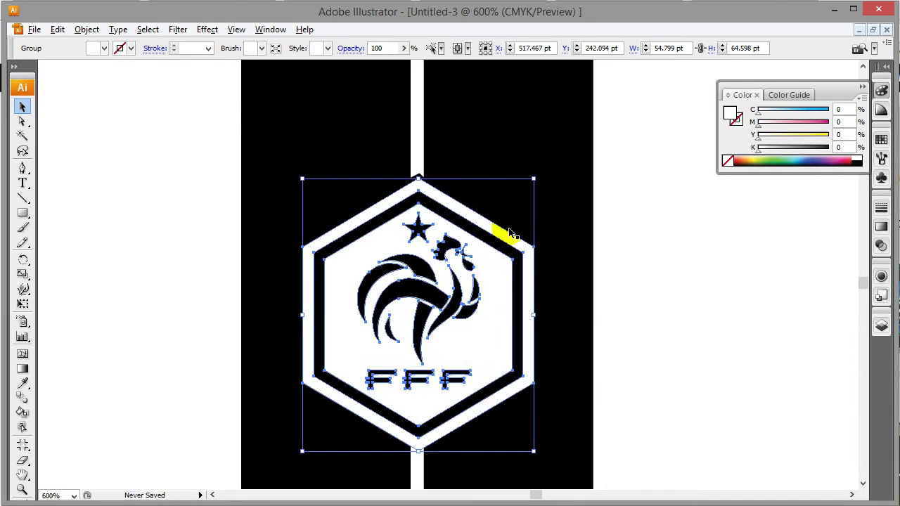
{"action": "left_click_drag", "start_coordinate": [534, 181], "coordinate": [538, 175]}
{"action": "left_click_drag", "start_coordinate": [455, 203], "coordinate": [455, 201]}
{"action": "left_click_drag", "start_coordinate": [302, 448], "coordinate": [298, 452]}
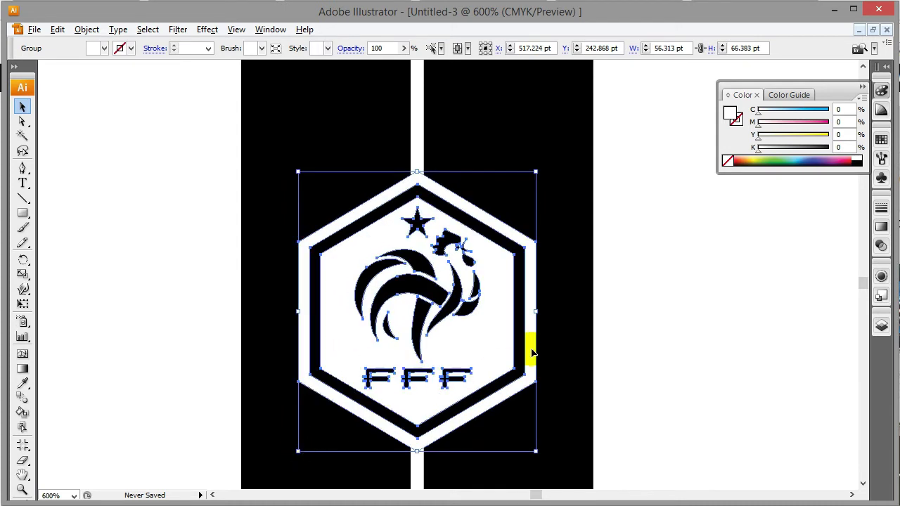
{"action": "key", "text": "Right"}
{"action": "key", "text": "Left"}
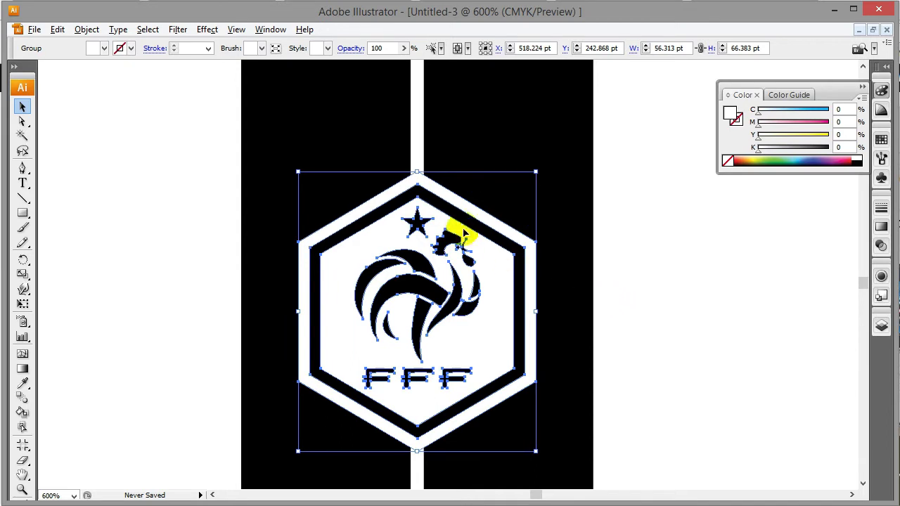
{"action": "left_click", "coordinate": [659, 242]}
{"action": "key", "text": "ctrl+minus"}
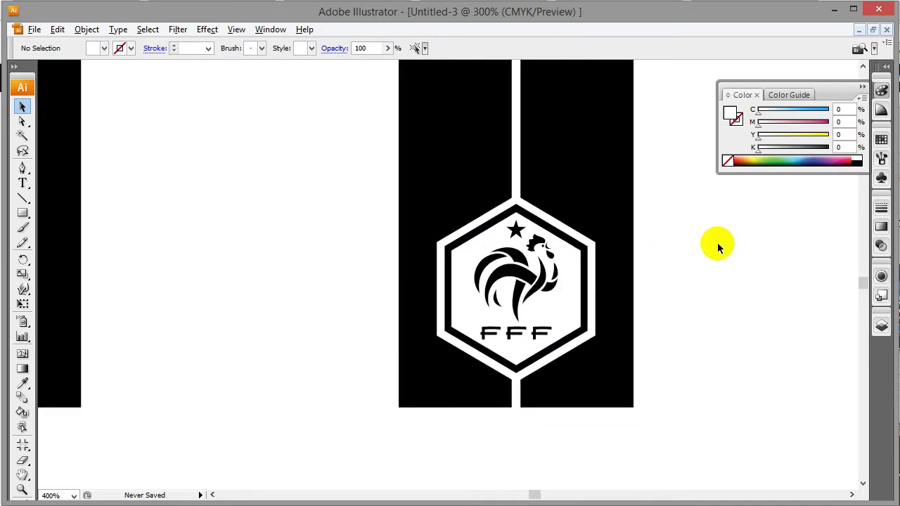
{"action": "key", "text": "ctrl+minus"}
{"action": "left_click", "coordinate": [609, 291]}
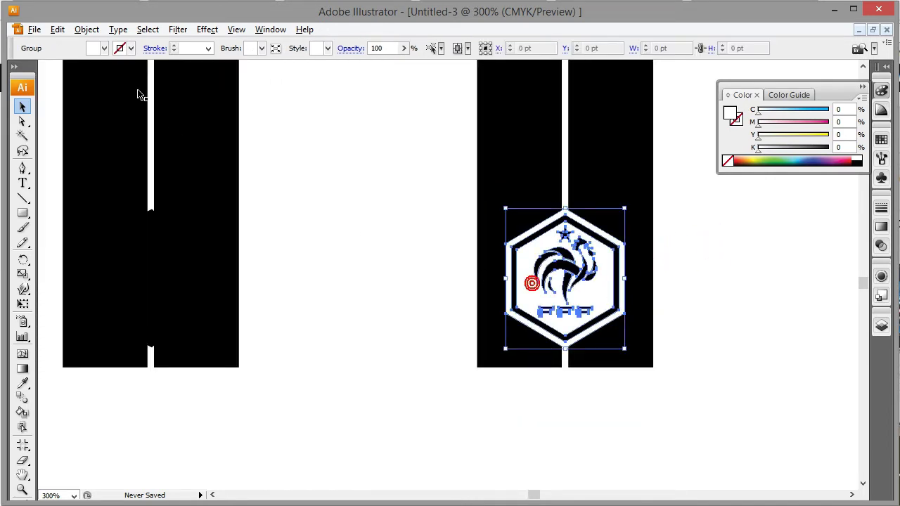
- Copy and paste the crest, moving the copy onto the left 1's stripes
{"action": "left_click", "coordinate": [58, 29]}
{"action": "left_click", "coordinate": [56, 99]}
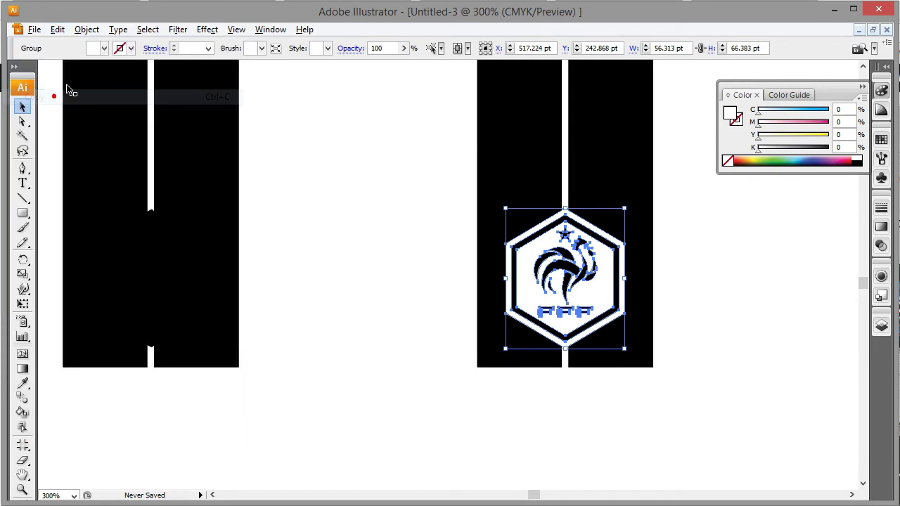
{"action": "left_click", "coordinate": [59, 30]}
{"action": "left_click", "coordinate": [56, 114]}
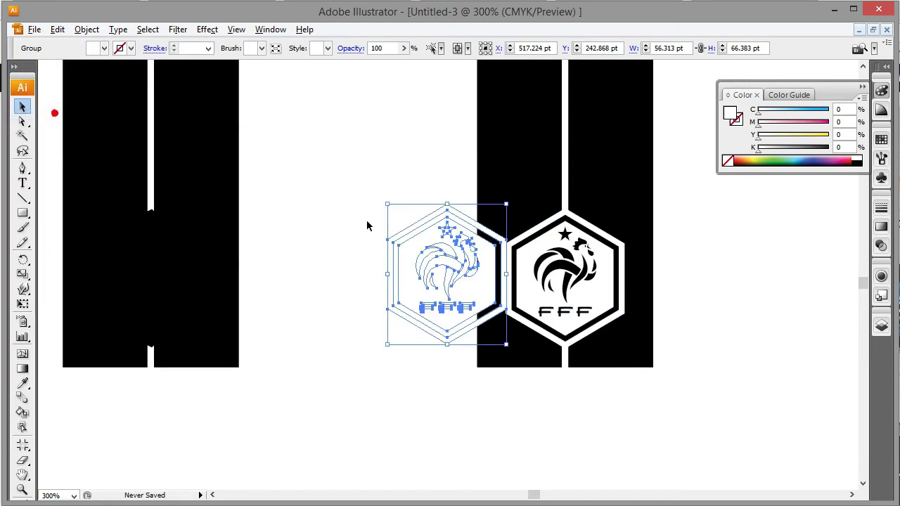
{"action": "left_click_drag", "start_coordinate": [476, 305], "coordinate": [187, 304]}
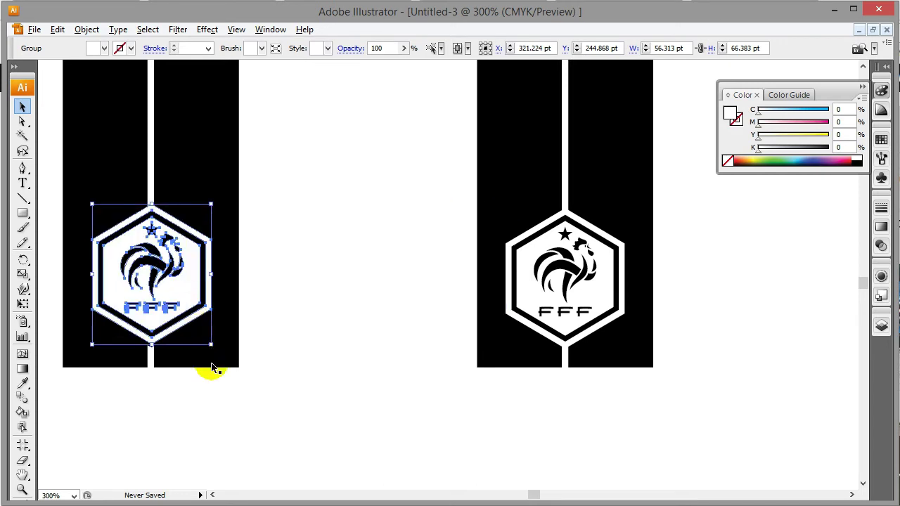
- Check the left crest's placement and zoom out to view the whole artwork
{"action": "left_click", "coordinate": [229, 381]}
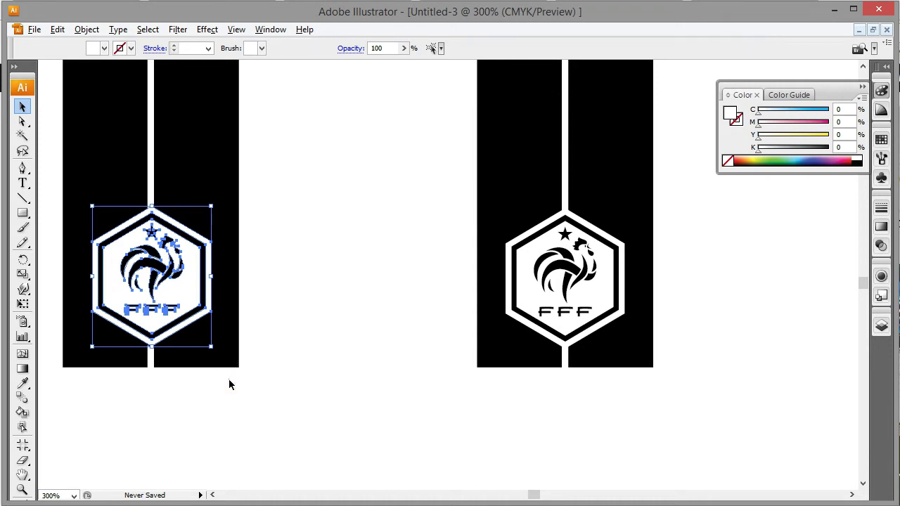
{"action": "left_click", "coordinate": [198, 323]}
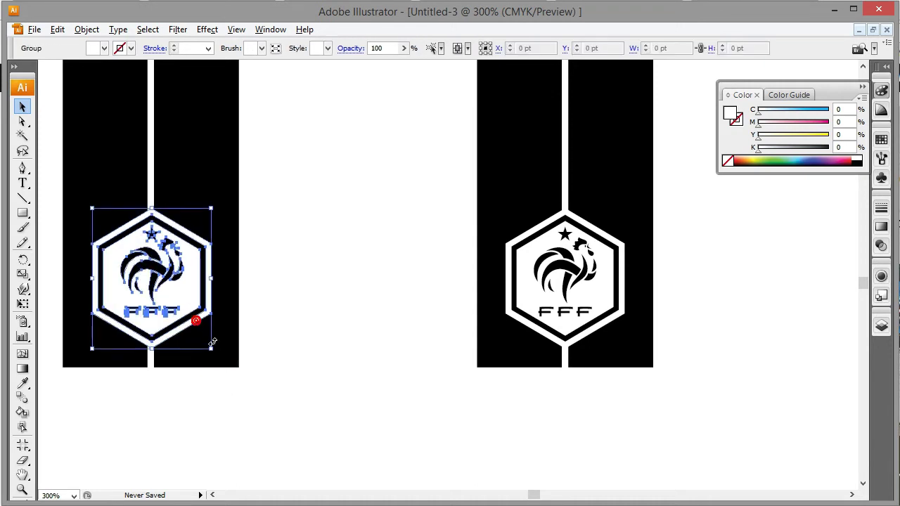
{"action": "left_click", "coordinate": [247, 386]}
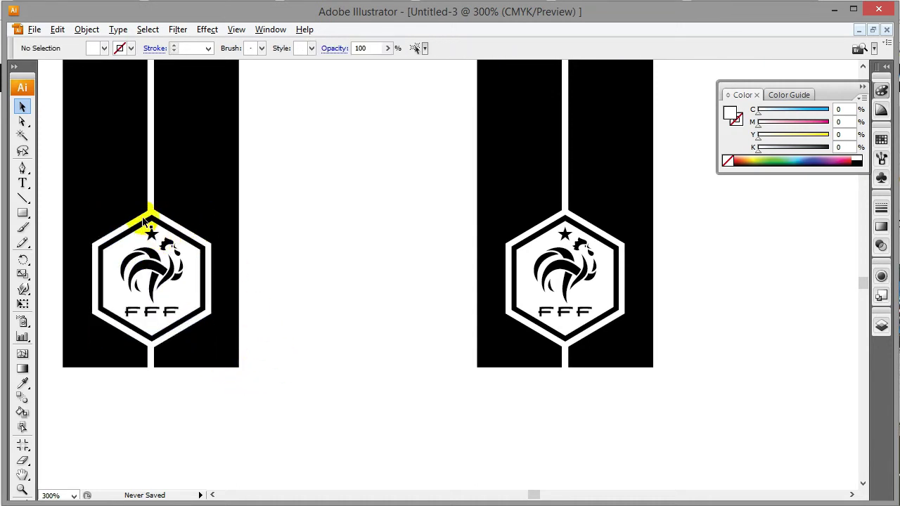
{"action": "scroll", "coordinate": [128, 224], "scroll_direction": "up", "scroll_amount": 2}
{"action": "scroll", "coordinate": [124, 228], "scroll_direction": "up", "scroll_amount": 1}
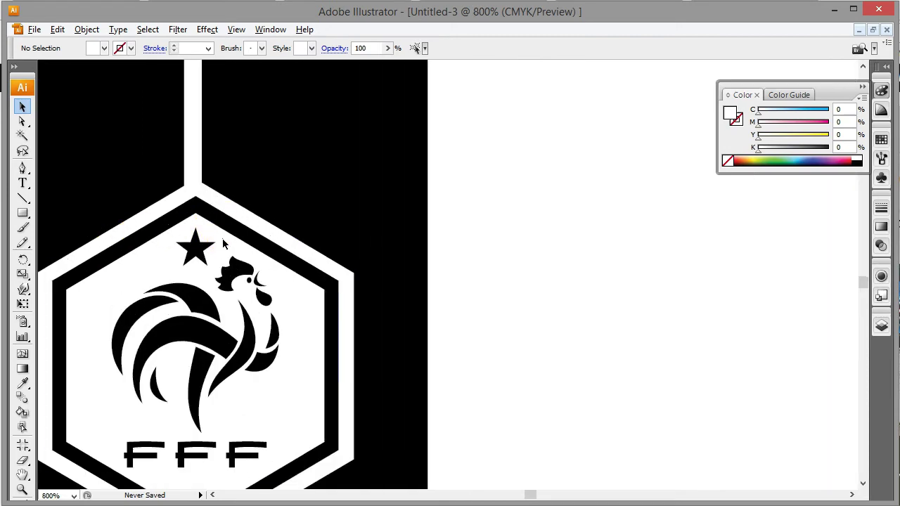
{"action": "left_click", "coordinate": [218, 242]}
{"action": "scroll", "coordinate": [218, 242], "scroll_direction": "down", "scroll_amount": 1}
{"action": "scroll", "coordinate": [260, 281], "scroll_direction": "down", "scroll_amount": 2}
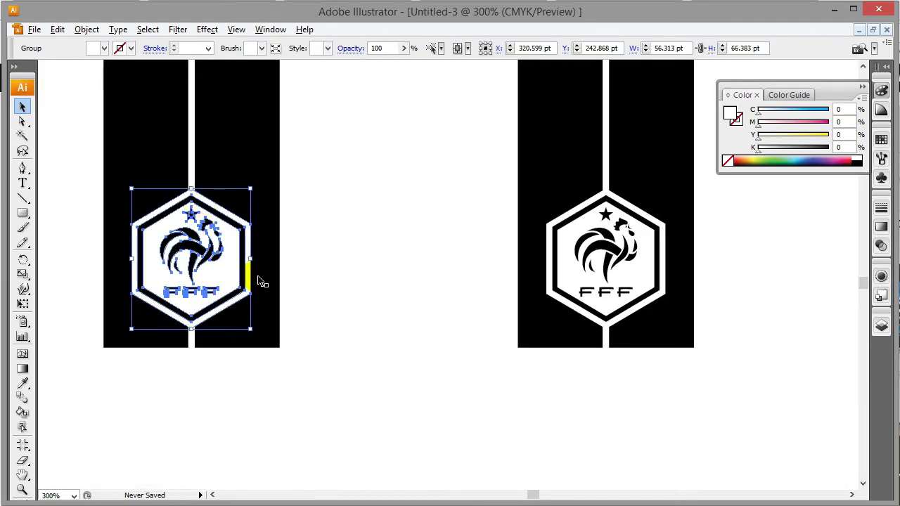
{"action": "left_click", "coordinate": [319, 350]}
{"action": "scroll", "coordinate": [320, 348], "scroll_direction": "down", "scroll_amount": 2}
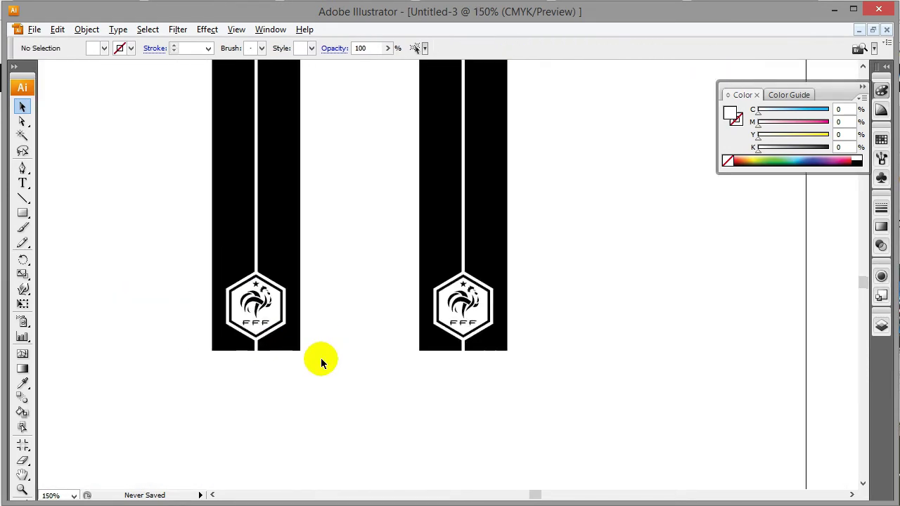
{"action": "scroll", "coordinate": [320, 359], "scroll_direction": "down", "scroll_amount": 1}
{"action": "scroll", "coordinate": [321, 360], "scroll_direction": "down", "scroll_amount": 1}
{"action": "scroll", "coordinate": [321, 360], "scroll_direction": "down", "scroll_amount": 1}
{"action": "scroll", "coordinate": [334, 225], "scroll_direction": "down", "scroll_amount": 1}
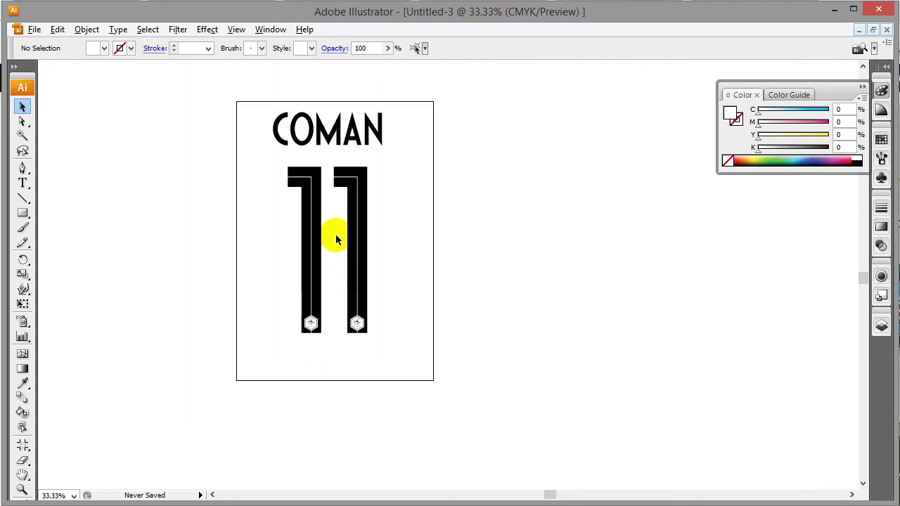
{"action": "scroll", "coordinate": [323, 151], "scroll_direction": "up", "scroll_amount": 1}
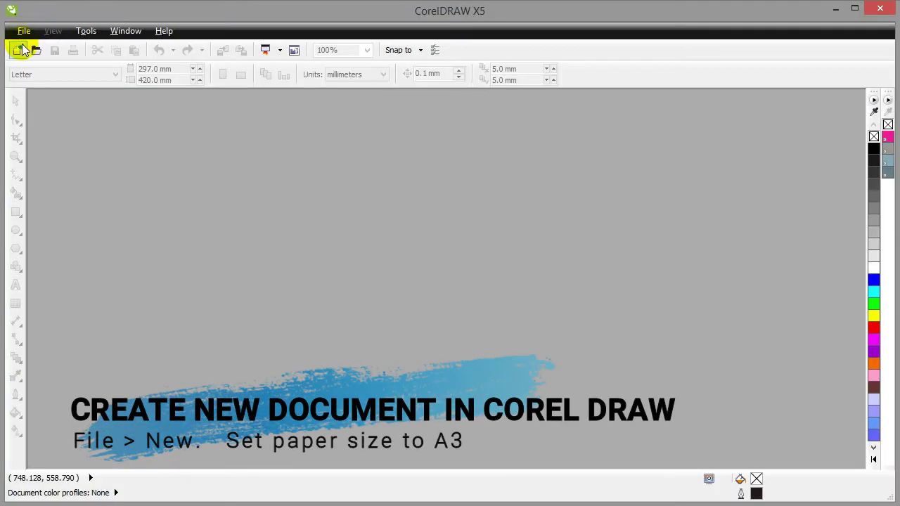
- Create a new CorelDRAW document with an A3 page
{"action": "left_click", "coordinate": [25, 32]}
{"action": "left_click", "coordinate": [70, 44]}
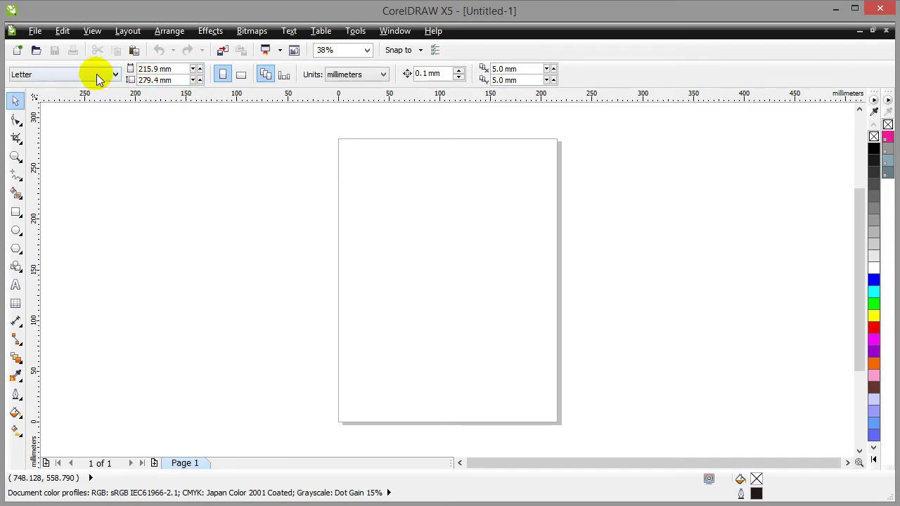
{"action": "left_click", "coordinate": [97, 74]}
{"action": "left_click", "coordinate": [88, 101]}
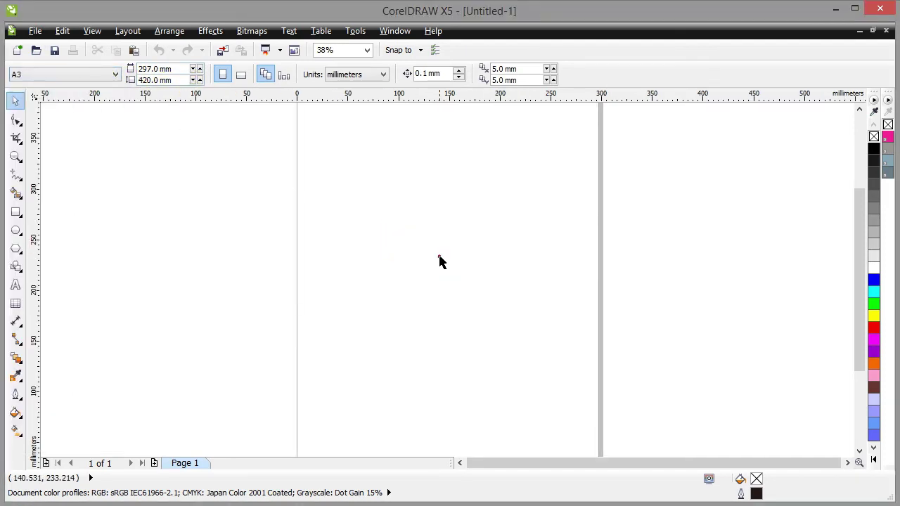
- Add centred 200 pt text 'GIROUD' with '9' below near the page top
{"action": "left_click", "coordinate": [16, 284]}
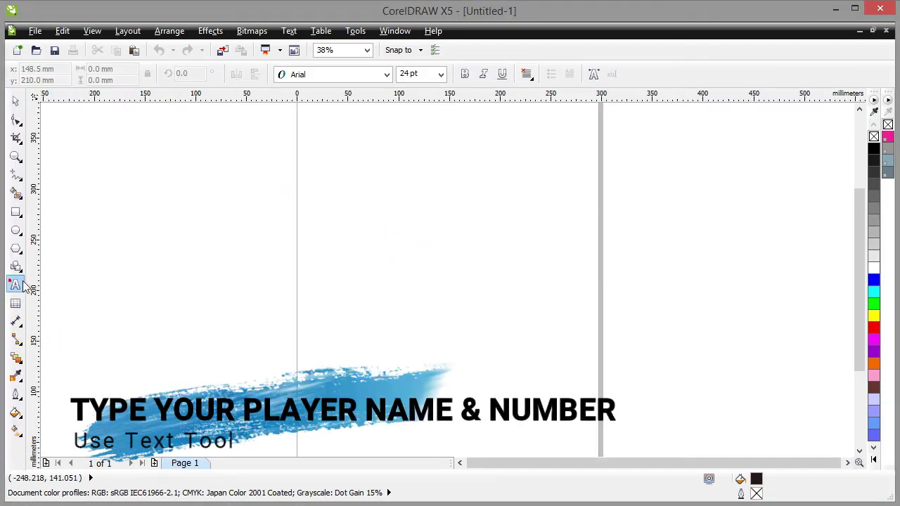
{"action": "left_click", "coordinate": [441, 74]}
{"action": "left_click", "coordinate": [414, 290]}
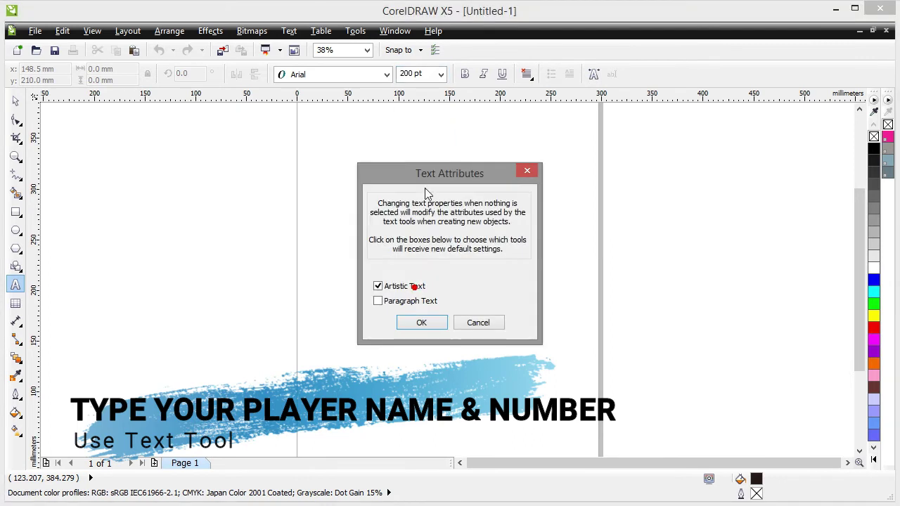
{"action": "left_click", "coordinate": [422, 320]}
{"action": "left_click", "coordinate": [439, 170]}
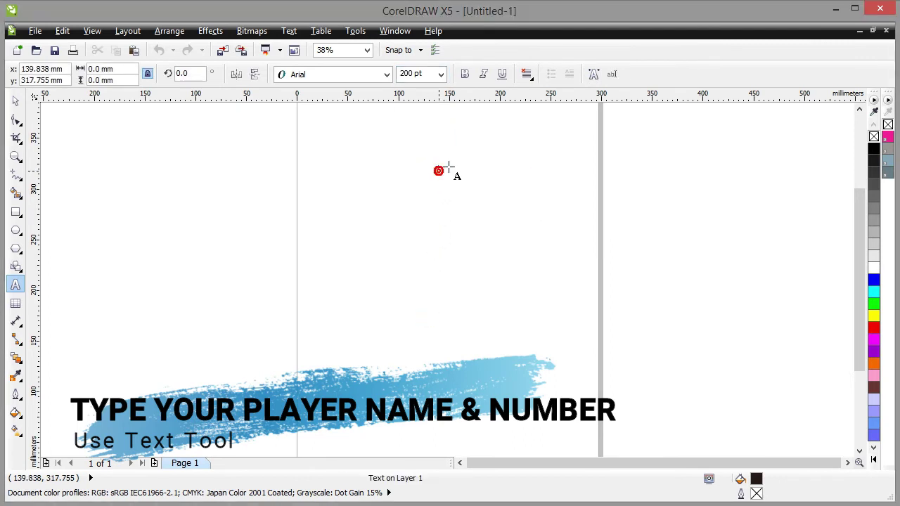
{"action": "left_click", "coordinate": [527, 74]}
{"action": "left_click", "coordinate": [539, 123]}
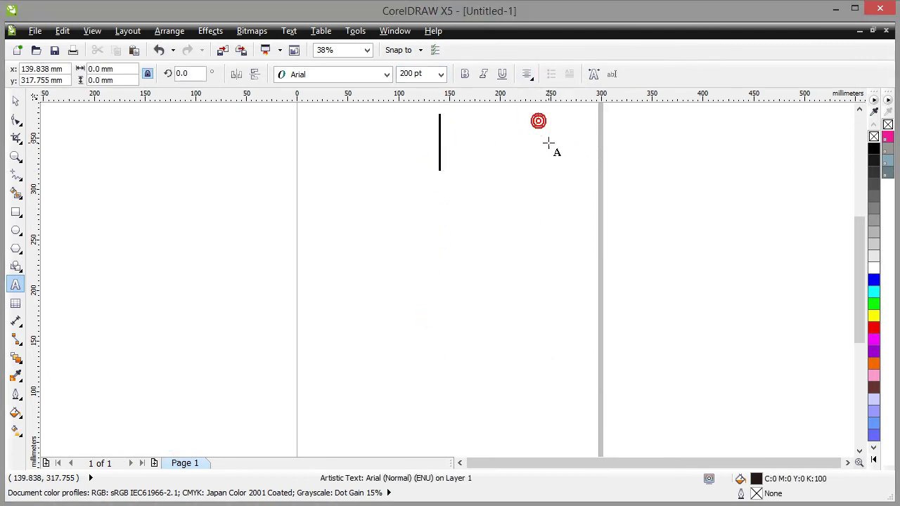
{"action": "type", "text": "GIROUD "}
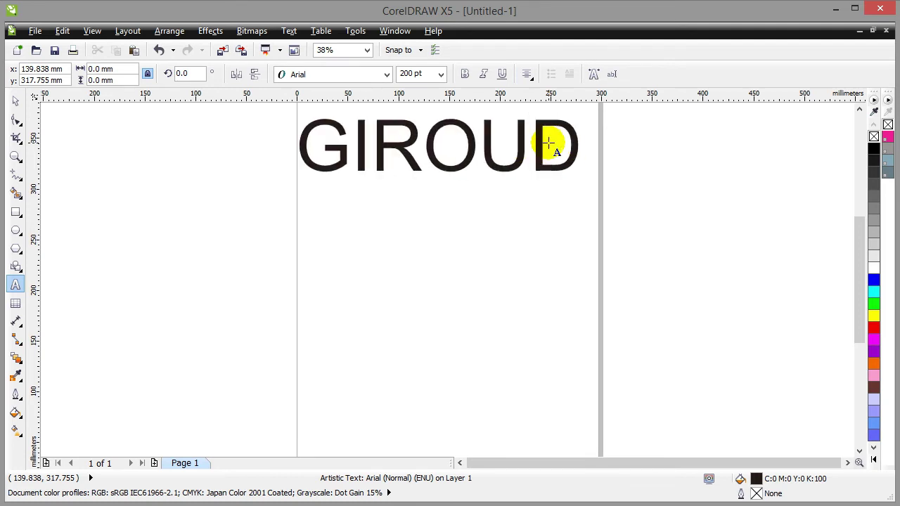
{"action": "type", "text": "9"}
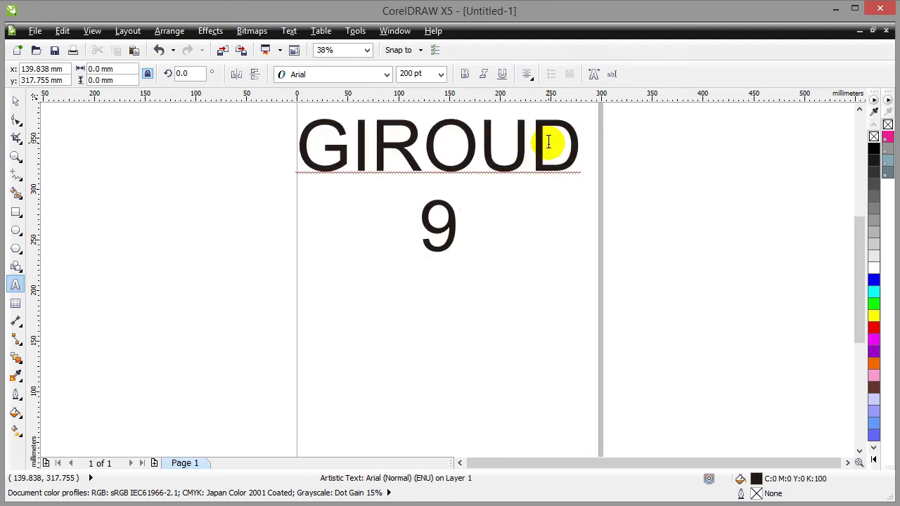
{"action": "key", "text": "Escape"}
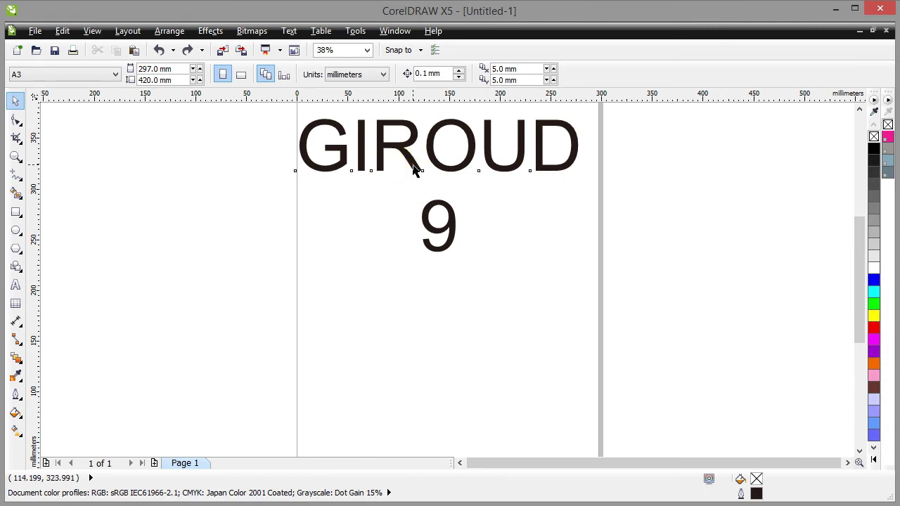
{"action": "left_click", "coordinate": [415, 170]}
- Set the GIROUD 9 text in the France 2018 font
{"action": "left_click", "coordinate": [358, 74]}
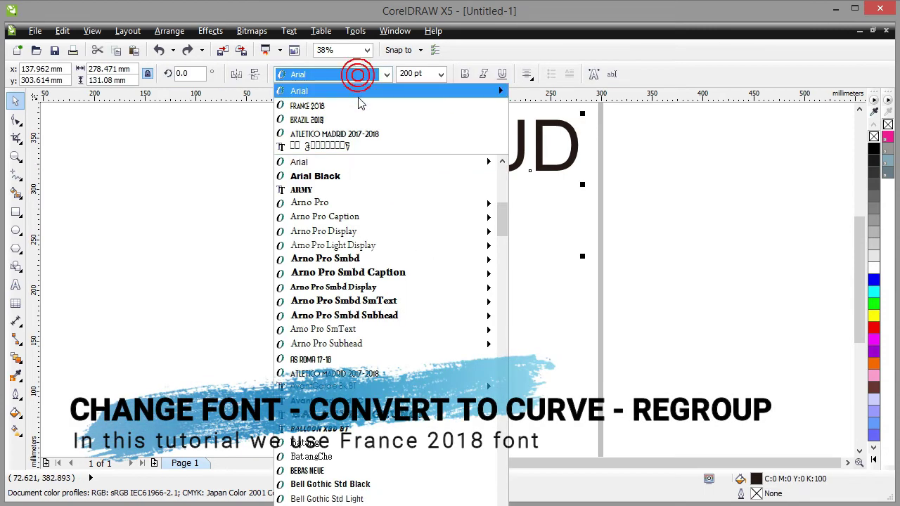
{"action": "left_click", "coordinate": [359, 105]}
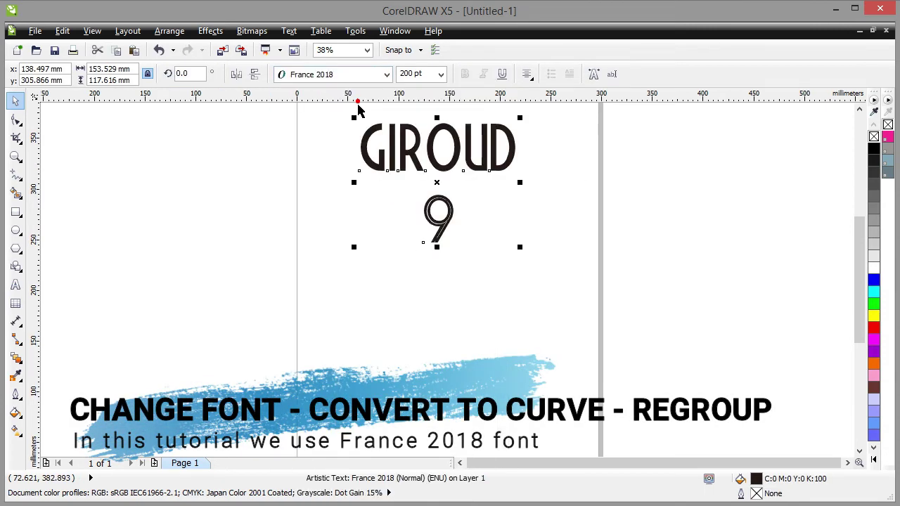
{"action": "left_click", "coordinate": [415, 314]}
{"action": "left_click", "coordinate": [441, 168]}
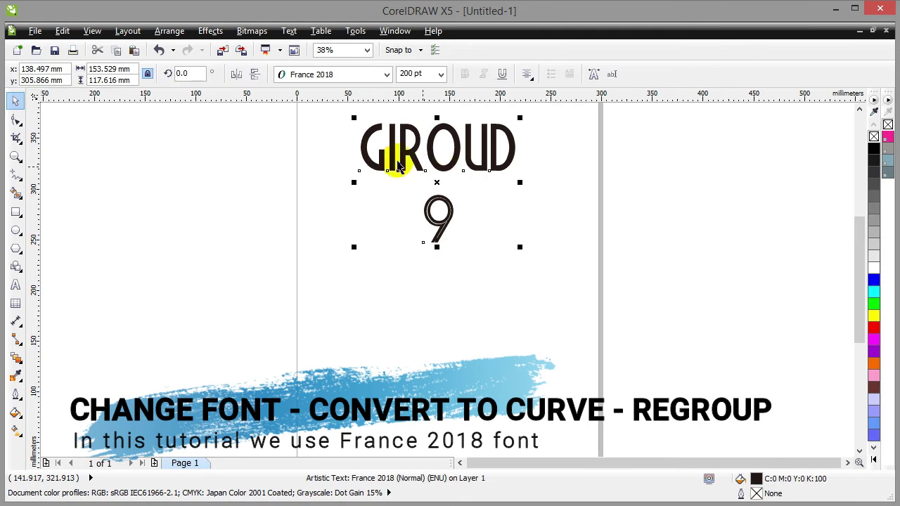
- Break the text apart into GIROUD and 9, then convert both to curves
{"action": "left_click", "coordinate": [169, 31]}
{"action": "left_click", "coordinate": [205, 189]}
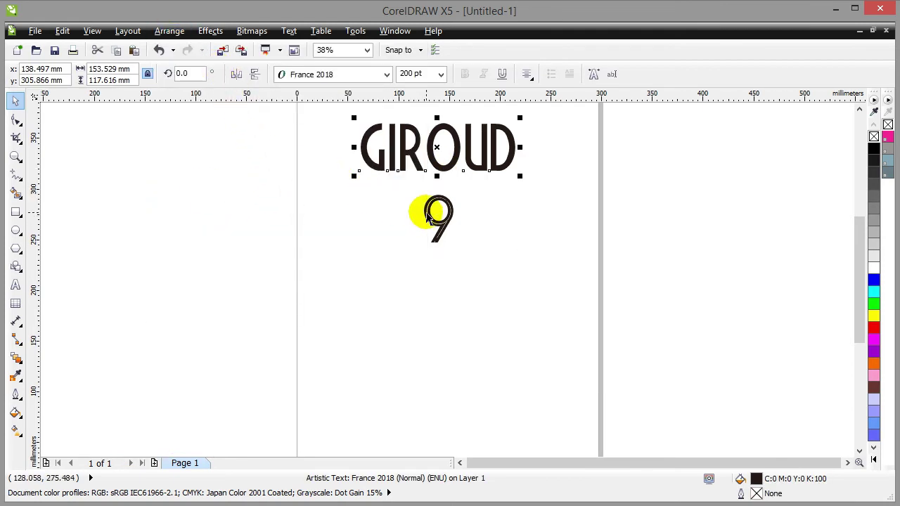
{"action": "left_click", "coordinate": [169, 31]}
{"action": "left_click", "coordinate": [488, 367]}
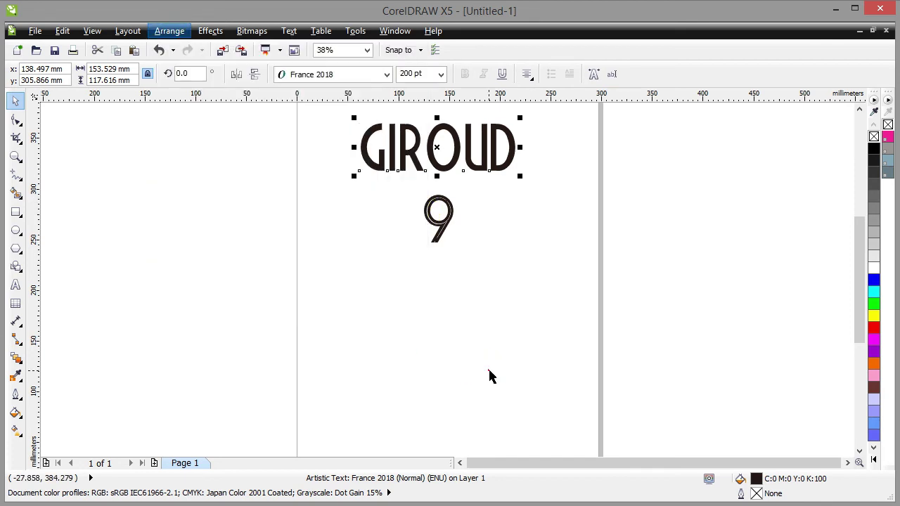
{"action": "left_click_drag", "start_coordinate": [549, 120], "coordinate": [345, 270]}
{"action": "left_click", "coordinate": [169, 31]}
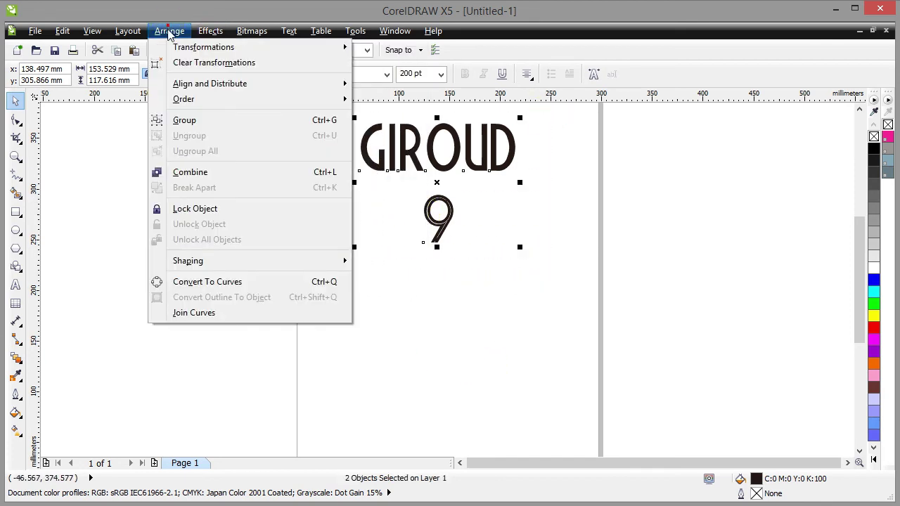
{"action": "left_click", "coordinate": [220, 280]}
{"action": "left_click", "coordinate": [435, 168]}
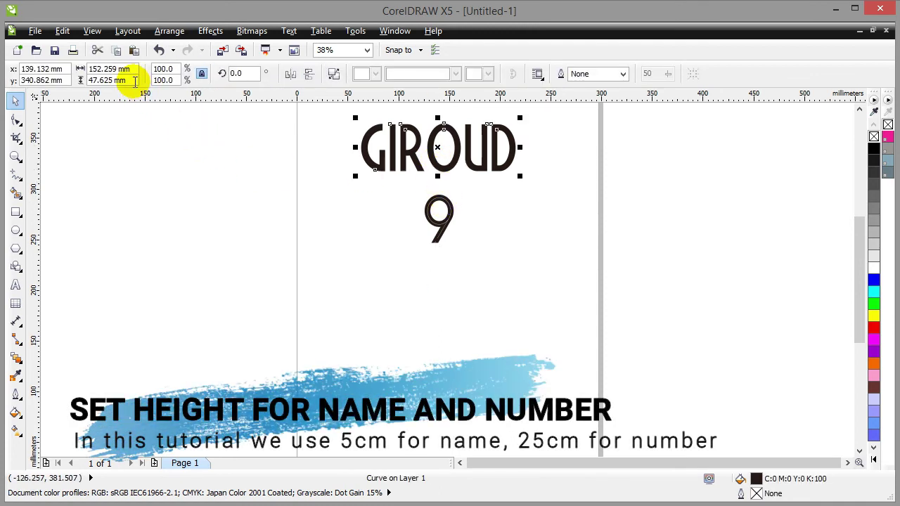
- Set GIROUD to 50 mm tall, resize the 9 to 250 mm, and move it beneath GIROUD
{"action": "type", "text": "50"}
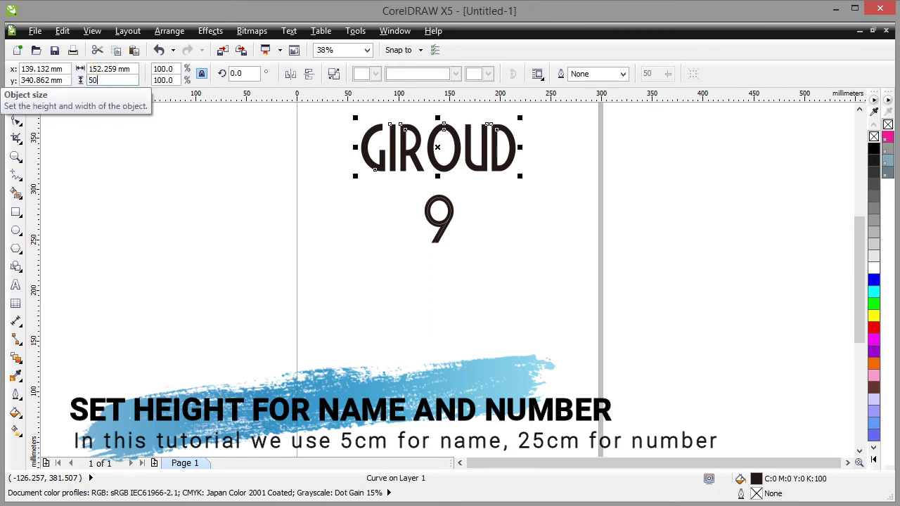
{"action": "key", "text": "Return"}
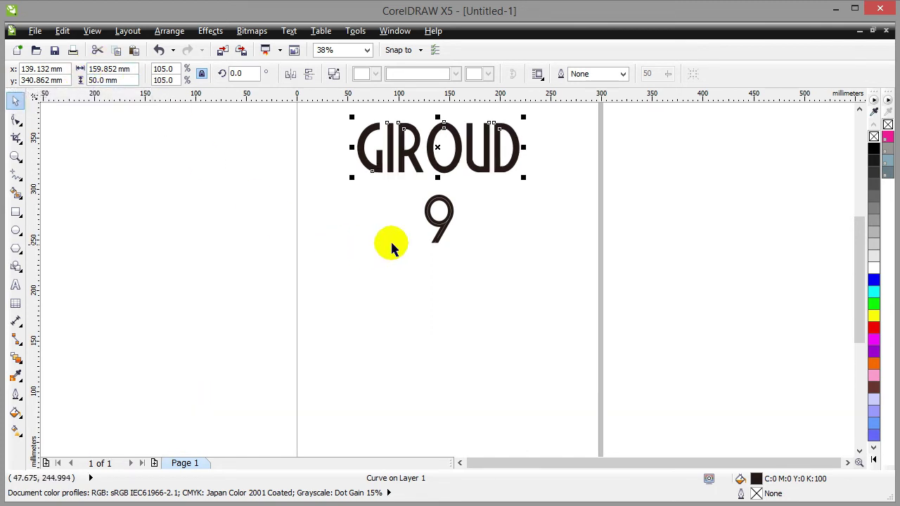
{"action": "left_click", "coordinate": [440, 224]}
{"action": "left_click", "coordinate": [105, 79]}
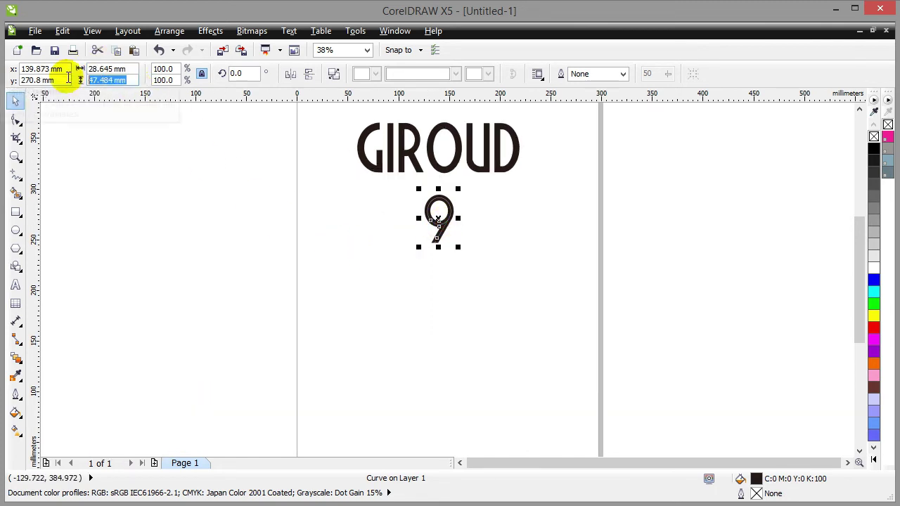
{"action": "type", "text": "250mm"}
{"action": "key", "text": "Return"}
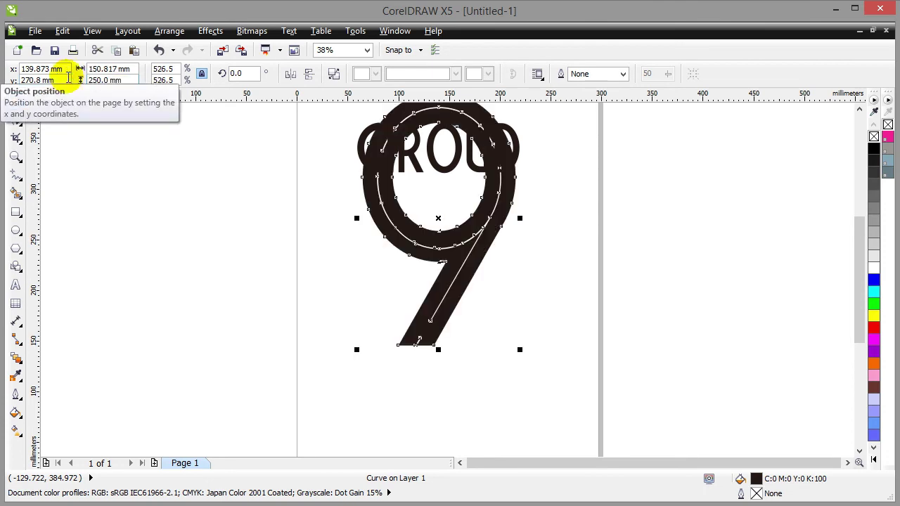
{"action": "left_click_drag", "start_coordinate": [456, 120], "coordinate": [453, 223]}
{"action": "left_click", "coordinate": [539, 225]}
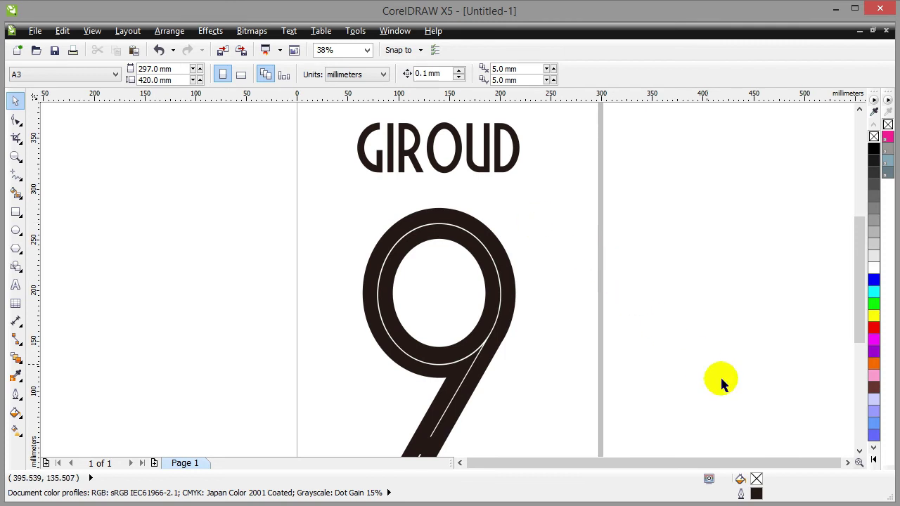
{"action": "left_click_drag", "start_coordinate": [856, 287], "coordinate": [859, 295]}
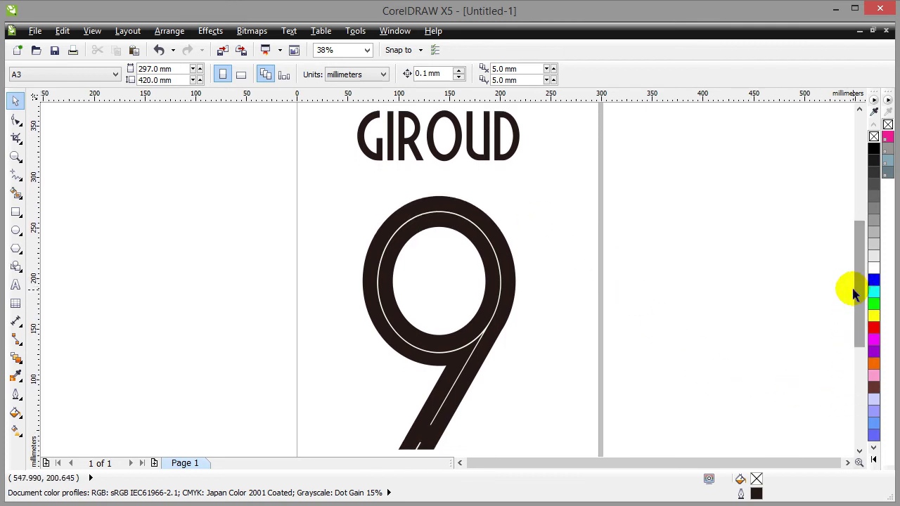
- Add a text object containing ';' beside the page
{"action": "left_click", "coordinate": [15, 285]}
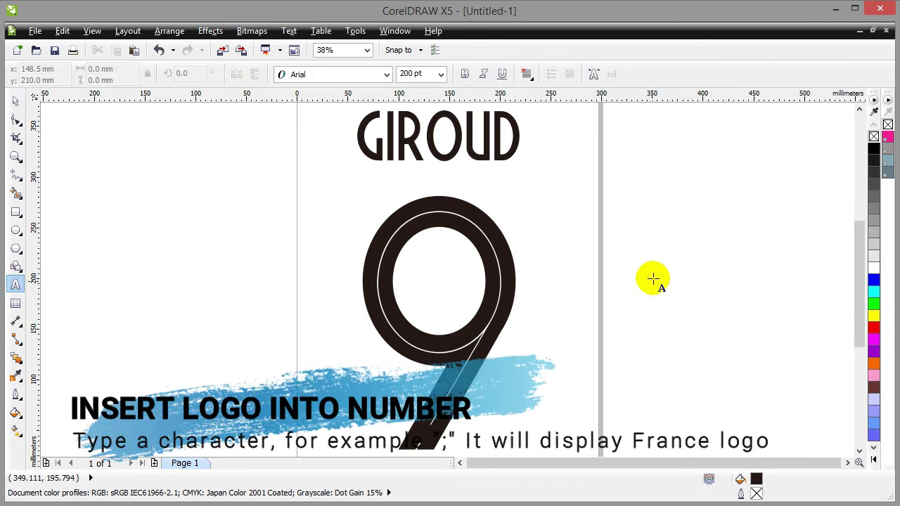
{"action": "left_click", "coordinate": [652, 278]}
{"action": "type", "text": ";"}
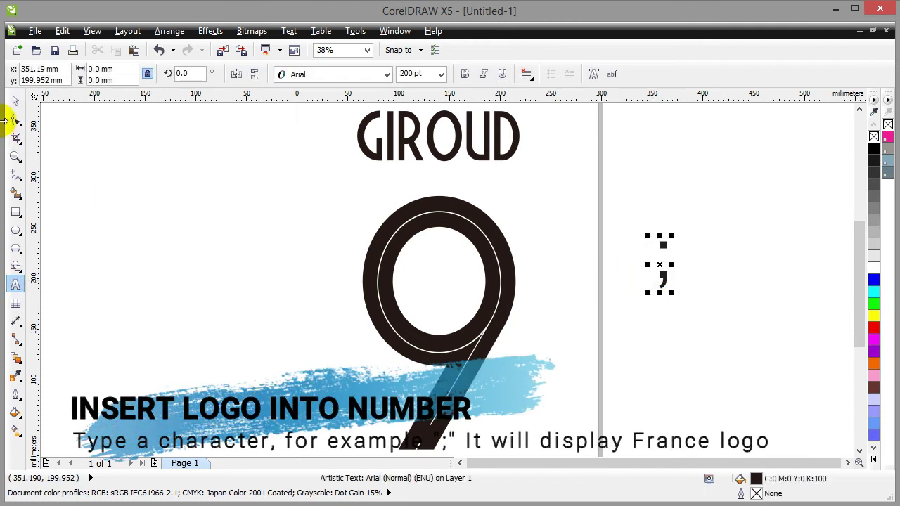
- Set the character to France 2018 for the FFF crest, move it into the 9's foot, and make it white
{"action": "left_click", "coordinate": [15, 102]}
{"action": "left_click", "coordinate": [295, 74]}
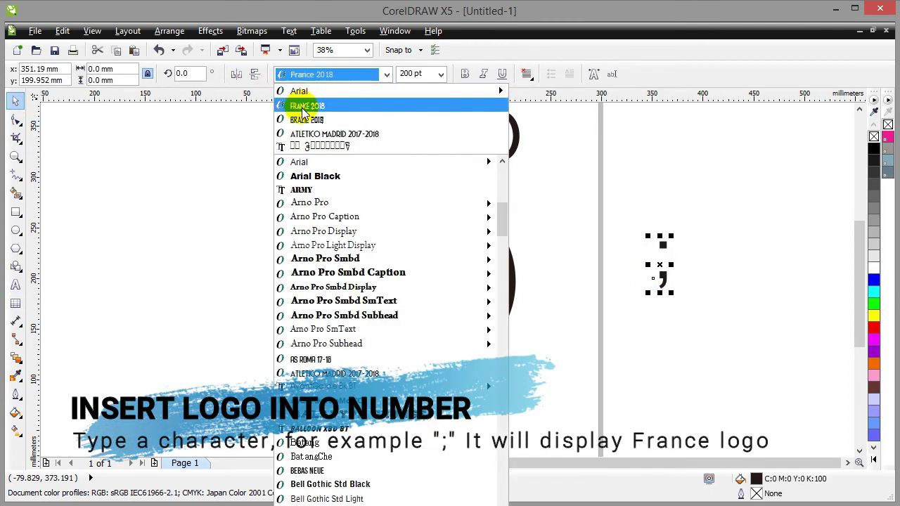
{"action": "left_click", "coordinate": [304, 106]}
{"action": "mouse_move", "coordinate": [677, 263]}
{"action": "left_mouse_down"}
{"action": "mouse_move", "coordinate": [494, 383]}
{"action": "mouse_move", "coordinate": [434, 438]}
{"action": "left_mouse_up"}
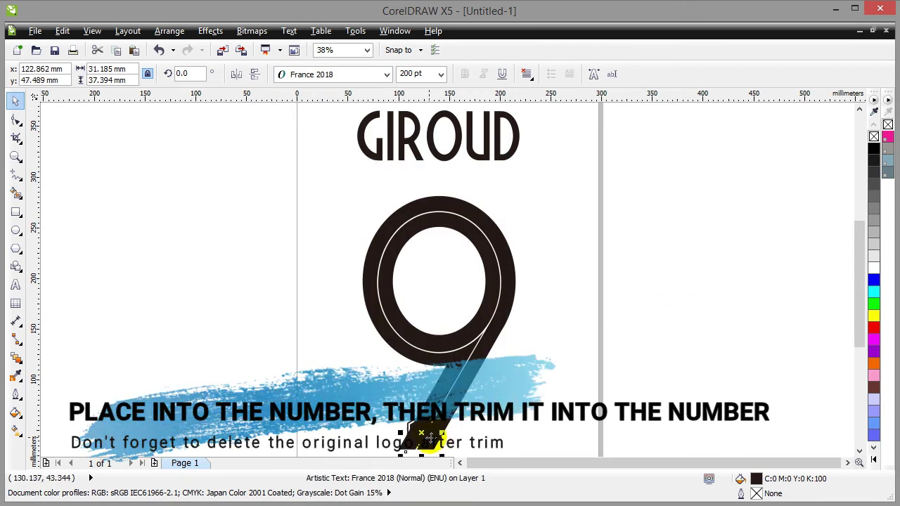
{"action": "left_click", "coordinate": [873, 268]}
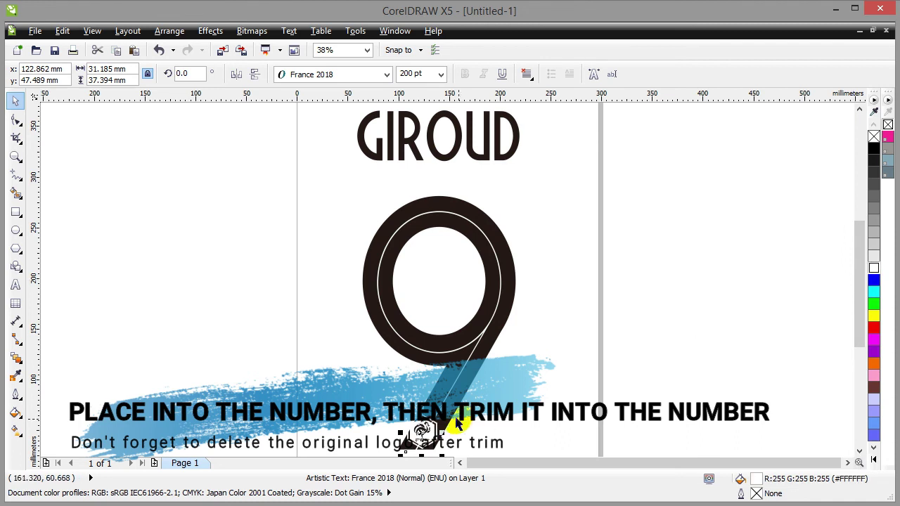
- Enlarge the crest to about 20.962 × 25.135 mm and nudge it lower onto the 9's stripe
{"action": "scroll", "coordinate": [434, 438], "scroll_direction": "up", "scroll_amount": 3}
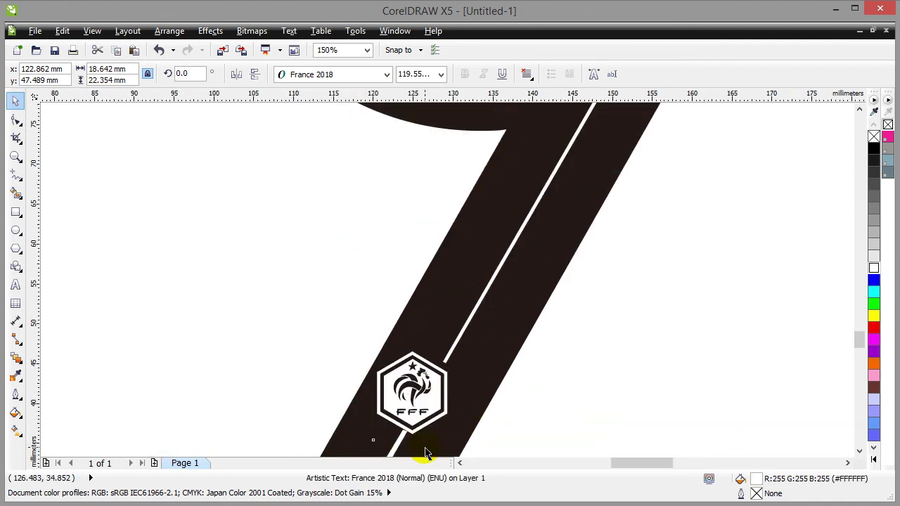
{"action": "scroll", "coordinate": [452, 341], "scroll_direction": "up", "scroll_amount": 2}
{"action": "mouse_move", "coordinate": [475, 251]}
{"action": "left_mouse_down"}
{"action": "mouse_move", "coordinate": [505, 239]}
{"action": "mouse_move", "coordinate": [446, 257]}
{"action": "mouse_move", "coordinate": [455, 275]}
{"action": "mouse_move", "coordinate": [448, 276]}
{"action": "left_mouse_up"}
{"action": "left_click_drag", "start_coordinate": [500, 249], "coordinate": [525, 245]}
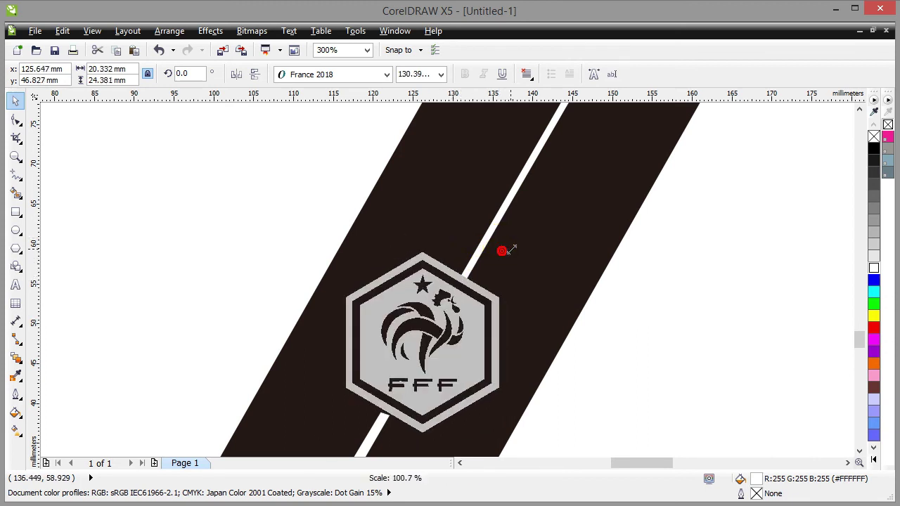
{"action": "left_click_drag", "start_coordinate": [496, 291], "coordinate": [494, 297]}
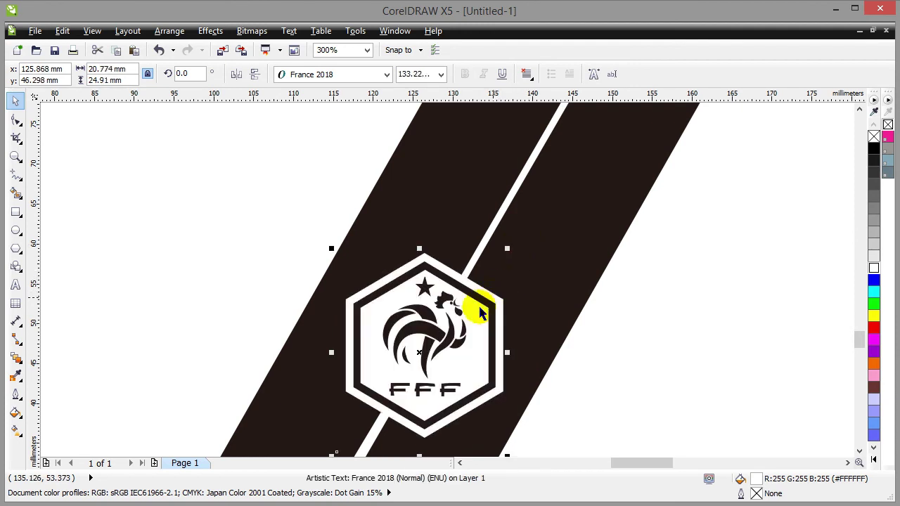
{"action": "mouse_move", "coordinate": [333, 454]}
{"action": "left_mouse_down"}
{"action": "mouse_move", "coordinate": [333, 428]}
{"action": "mouse_move", "coordinate": [325, 438]}
{"action": "left_mouse_up"}
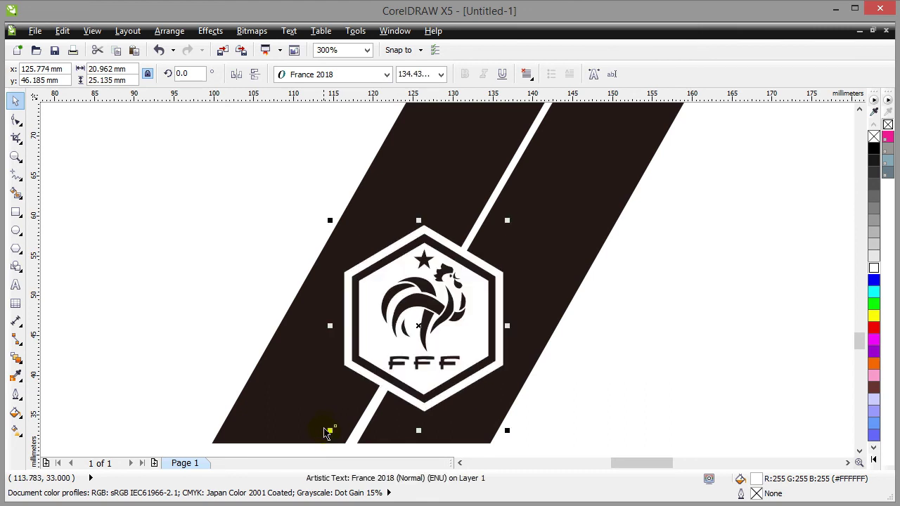
- Trim the FFF crest shape out of the 9's foot
{"action": "left_click", "coordinate": [621, 349]}
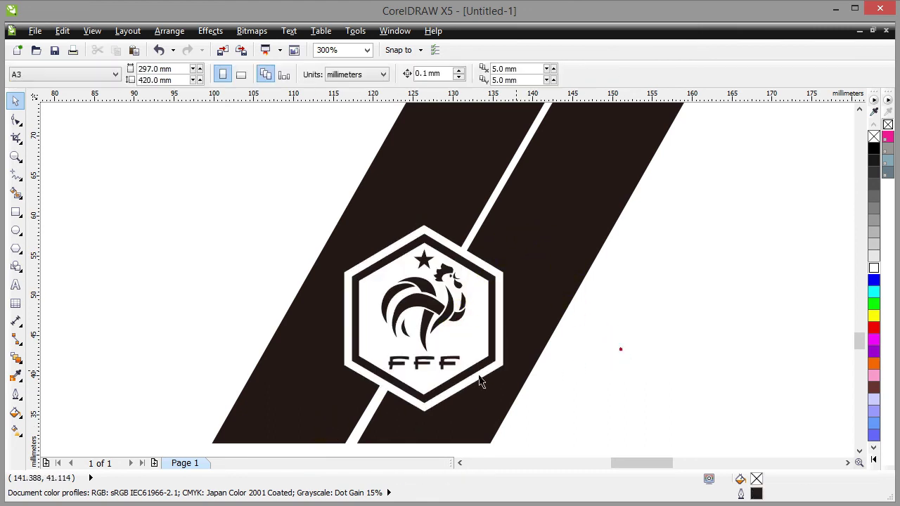
{"action": "scroll", "coordinate": [470, 378], "scroll_direction": "down", "scroll_amount": 2}
{"action": "left_click", "coordinate": [465, 362]}
{"action": "left_click", "coordinate": [534, 253], "text": "shift"}
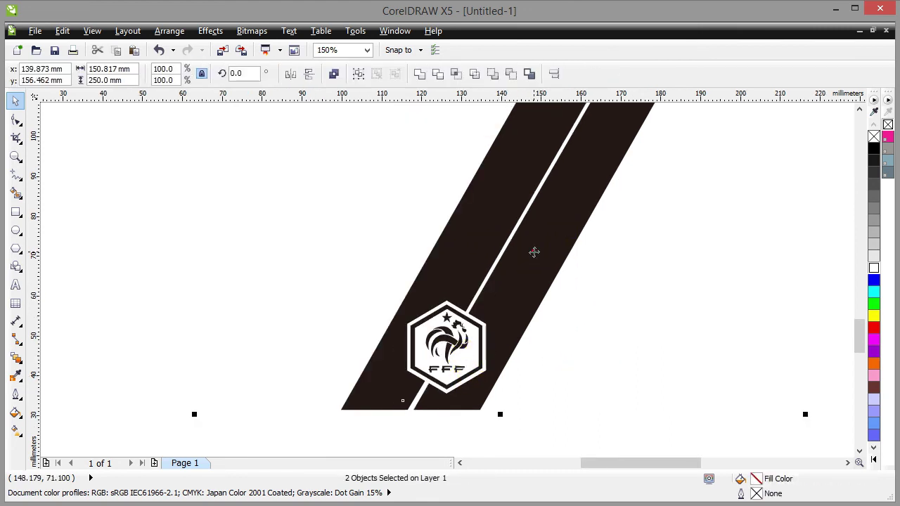
{"action": "left_click", "coordinate": [176, 33]}
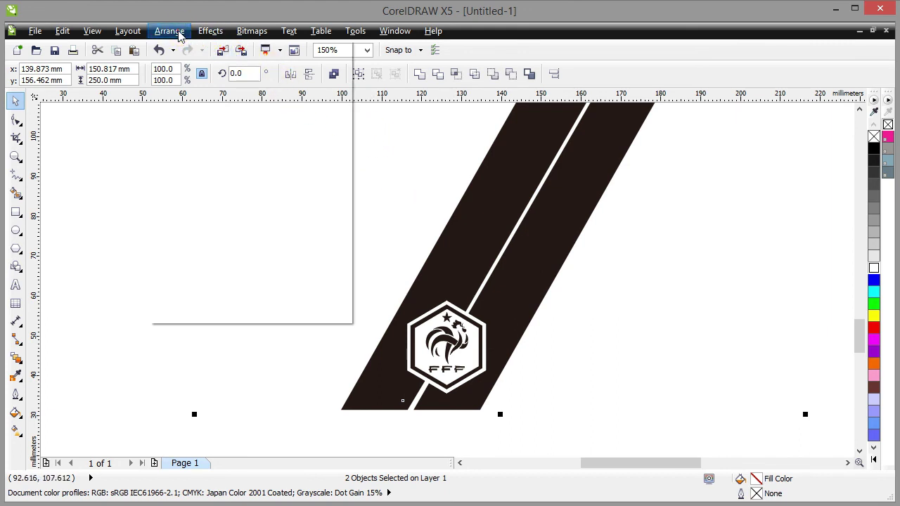
{"action": "mouse_move", "coordinate": [188, 261]}
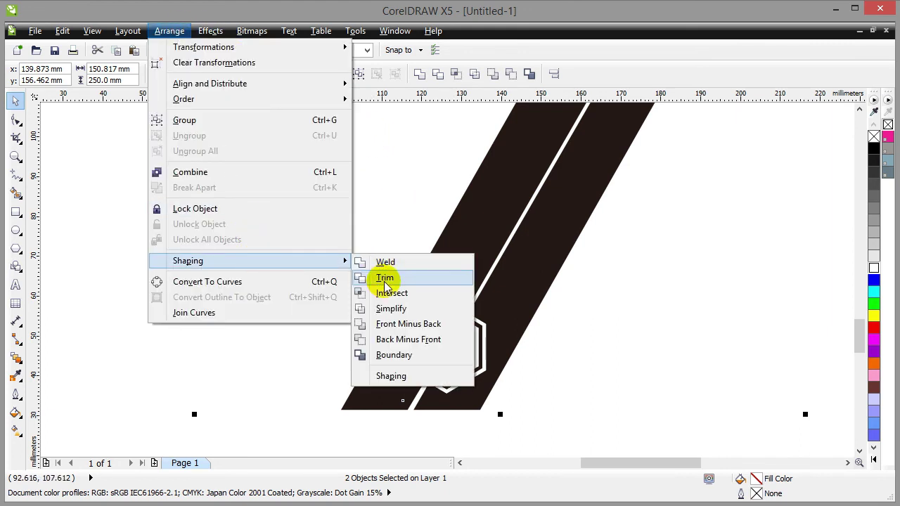
{"action": "left_click", "coordinate": [386, 279]}
- Move the leftover original crest off the 9 and delete it
{"action": "left_click", "coordinate": [635, 355]}
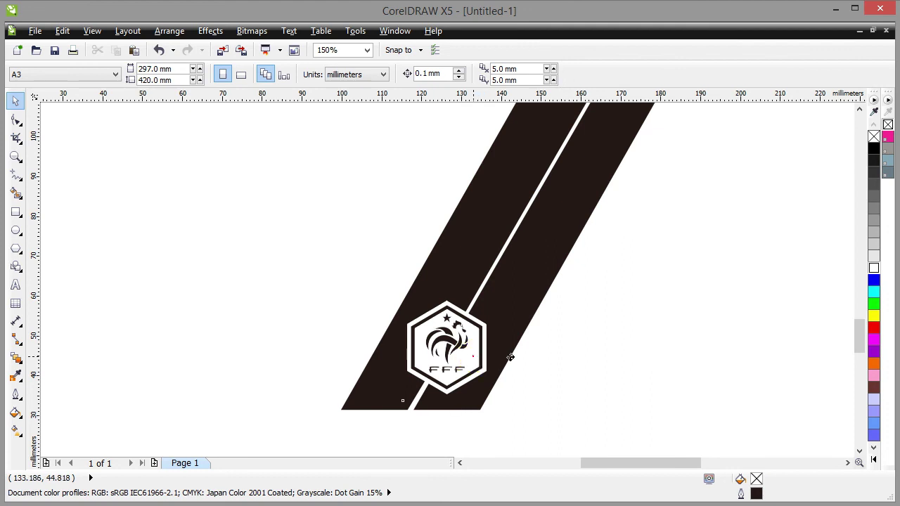
{"action": "left_click_drag", "start_coordinate": [473, 358], "coordinate": [711, 357]}
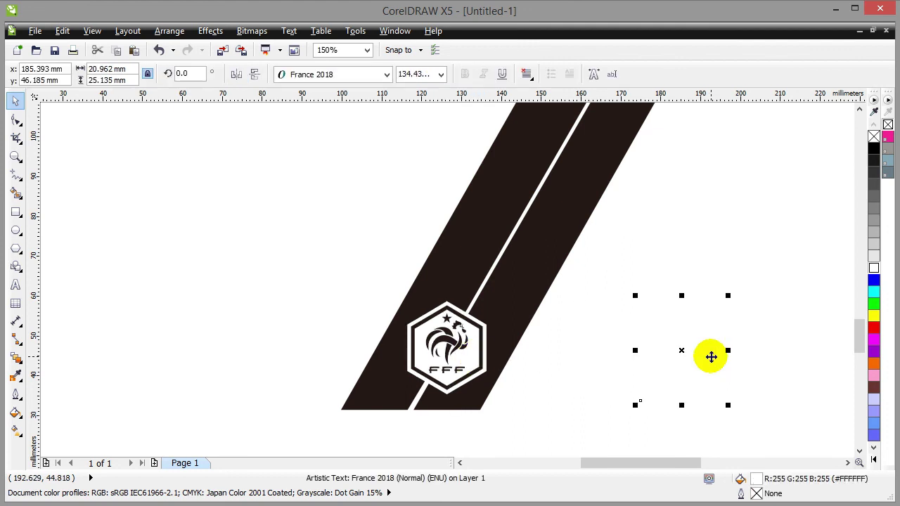
{"action": "right_click", "coordinate": [712, 360]}
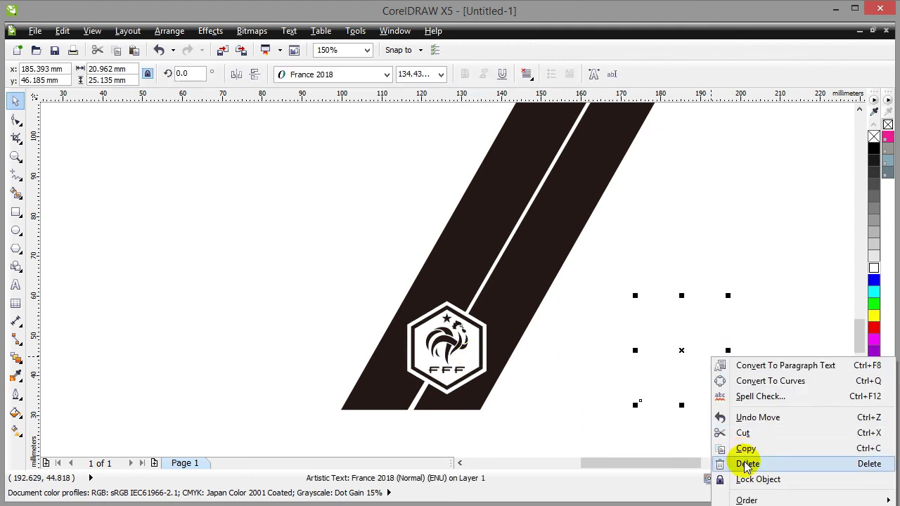
{"action": "left_click", "coordinate": [746, 463]}
{"action": "left_click", "coordinate": [711, 258]}
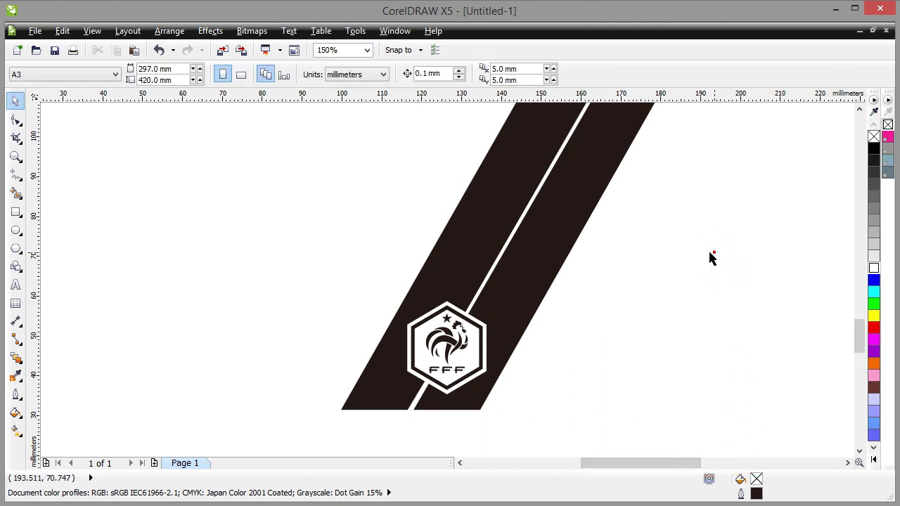
{"action": "scroll", "coordinate": [408, 360], "scroll_direction": "down", "scroll_amount": 2}
{"action": "scroll", "coordinate": [412, 358], "scroll_direction": "down", "scroll_amount": 2}
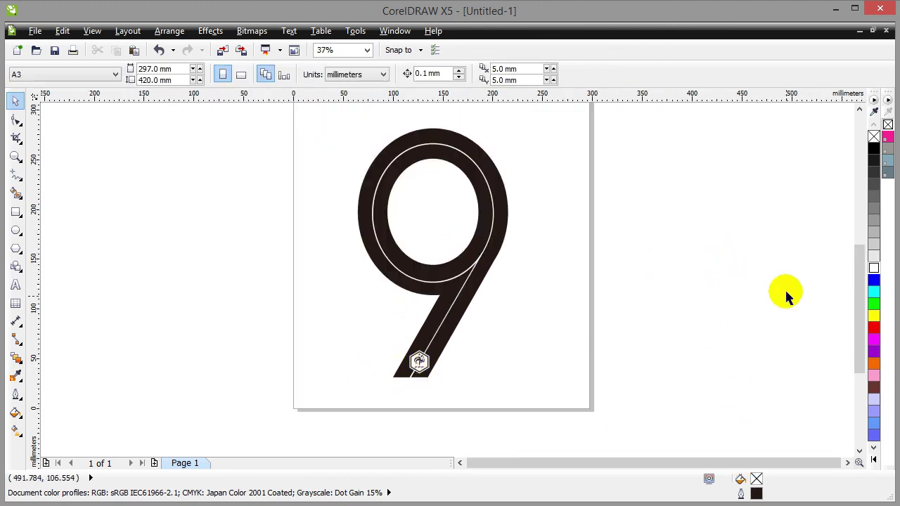
{"action": "left_click_drag", "start_coordinate": [863, 280], "coordinate": [868, 255]}
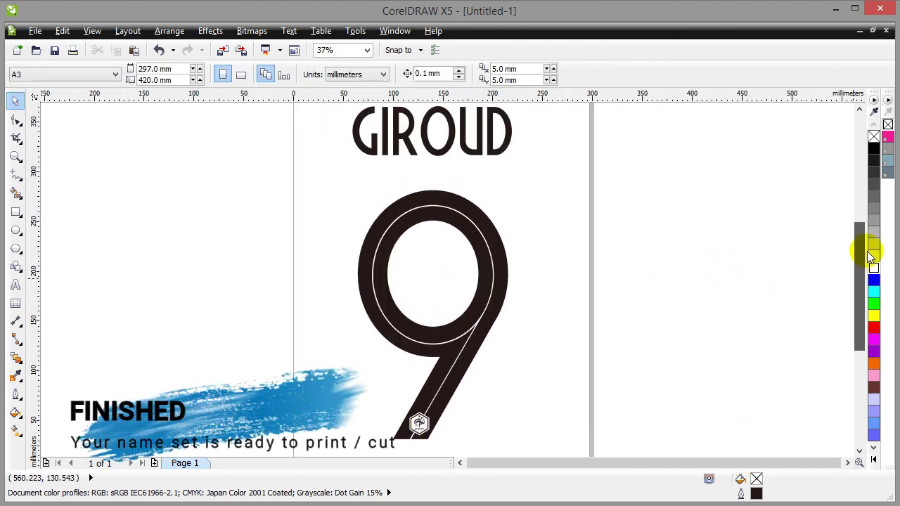